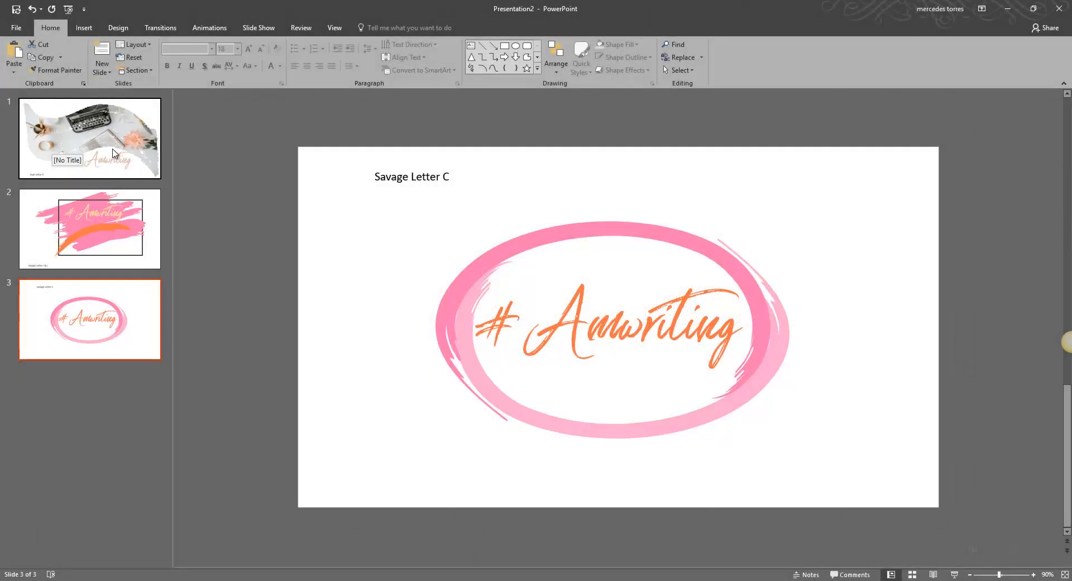
Examine the three existing slides and the text boxes that make up each brush-stroke #Amwriting design.
left_click(134, 126)
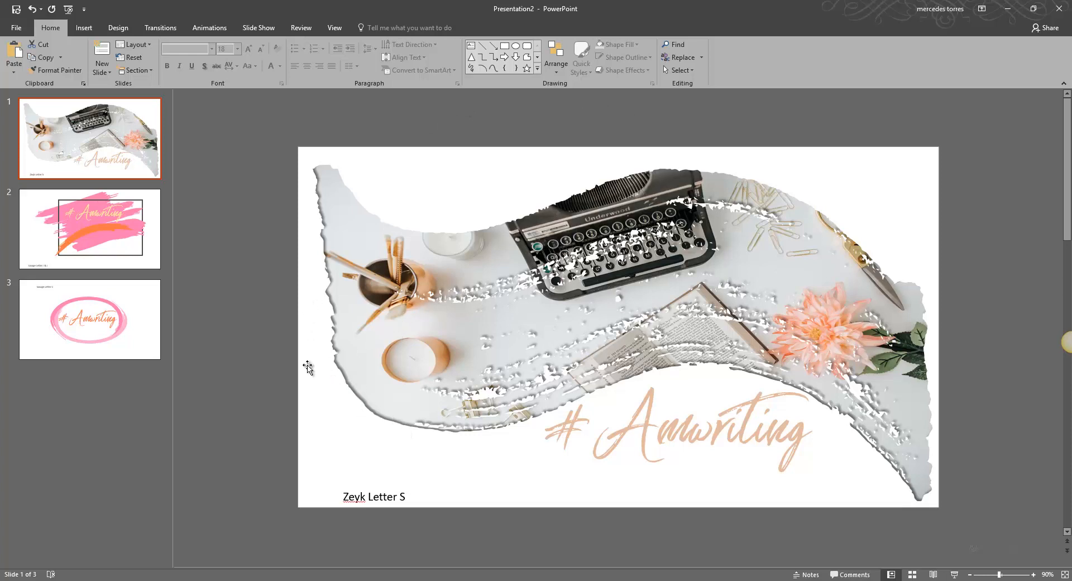
left_click(40, 217)
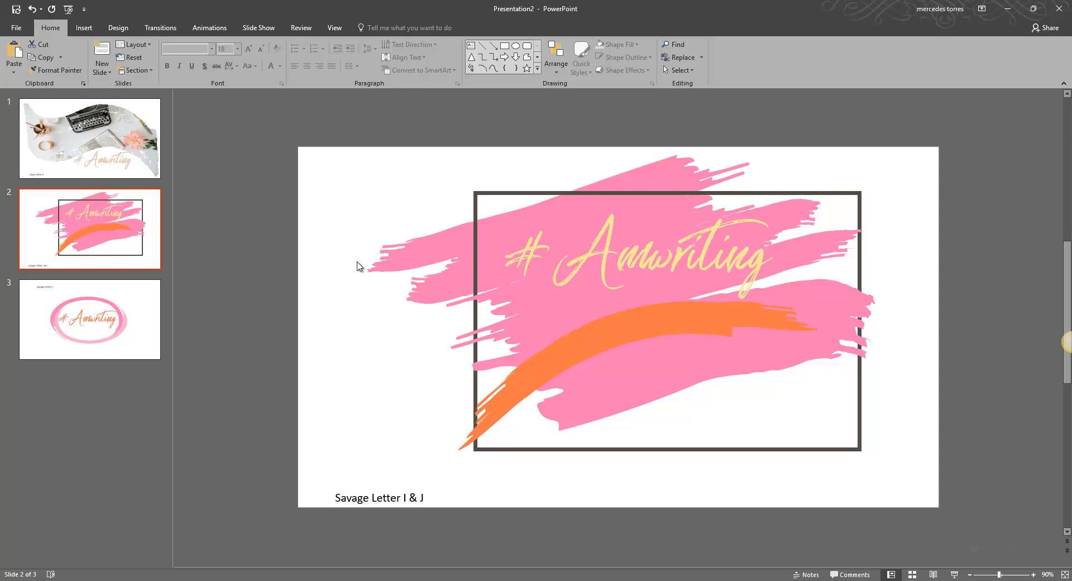
left_click(674, 375)
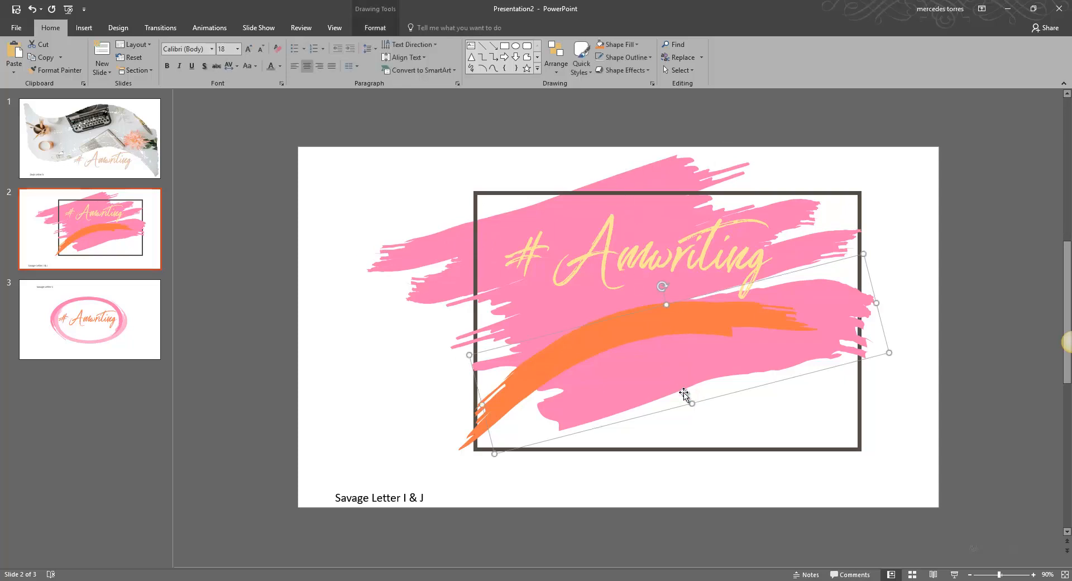
mouse_move(689, 407)
left_mouse_down()
mouse_move(703, 424)
mouse_move(699, 397)
left_mouse_up()
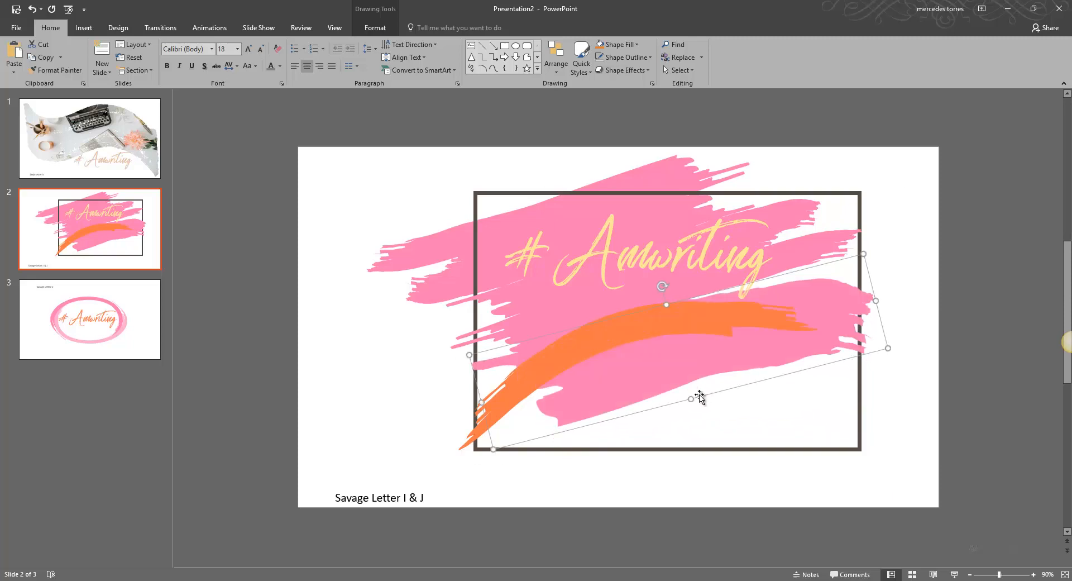
left_click(785, 259)
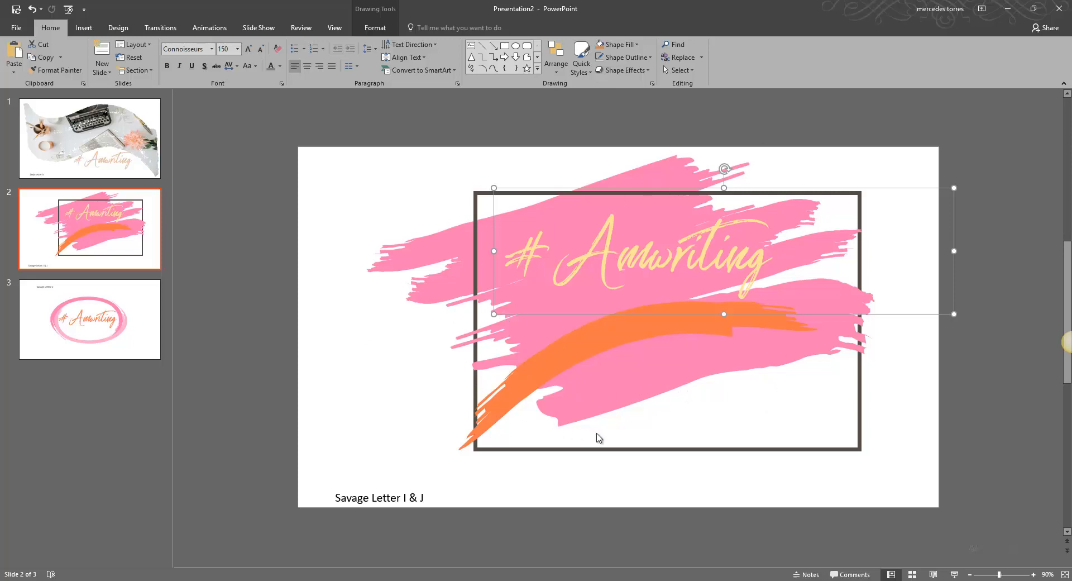
left_click(478, 413)
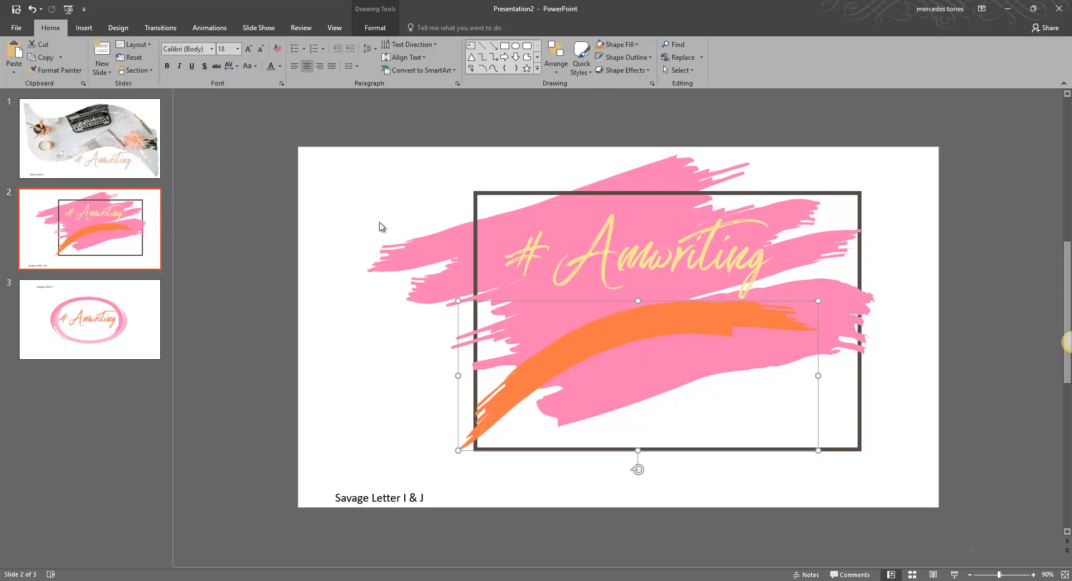
left_click(35, 295)
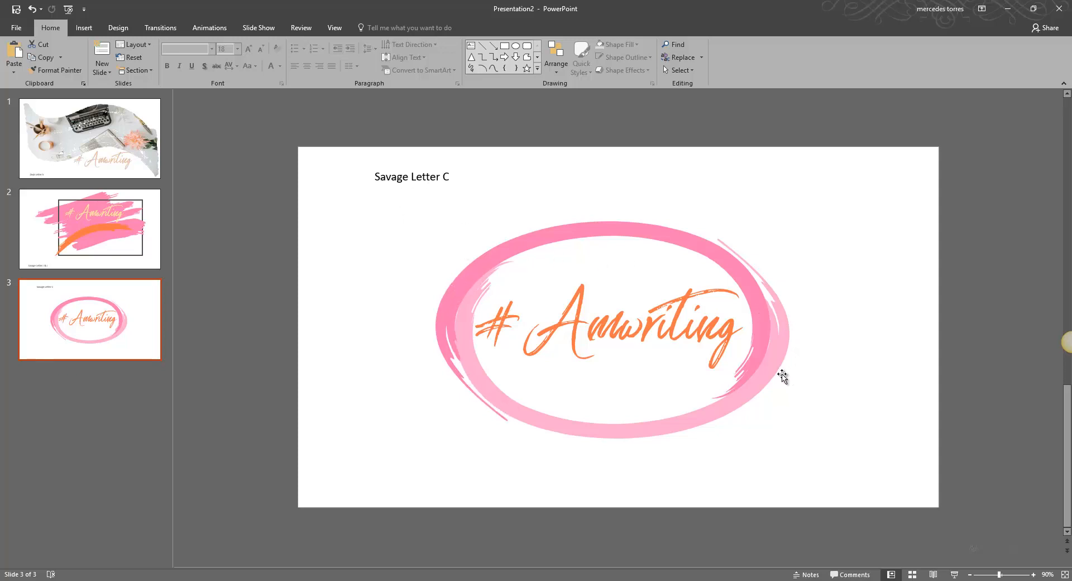
left_click(777, 355)
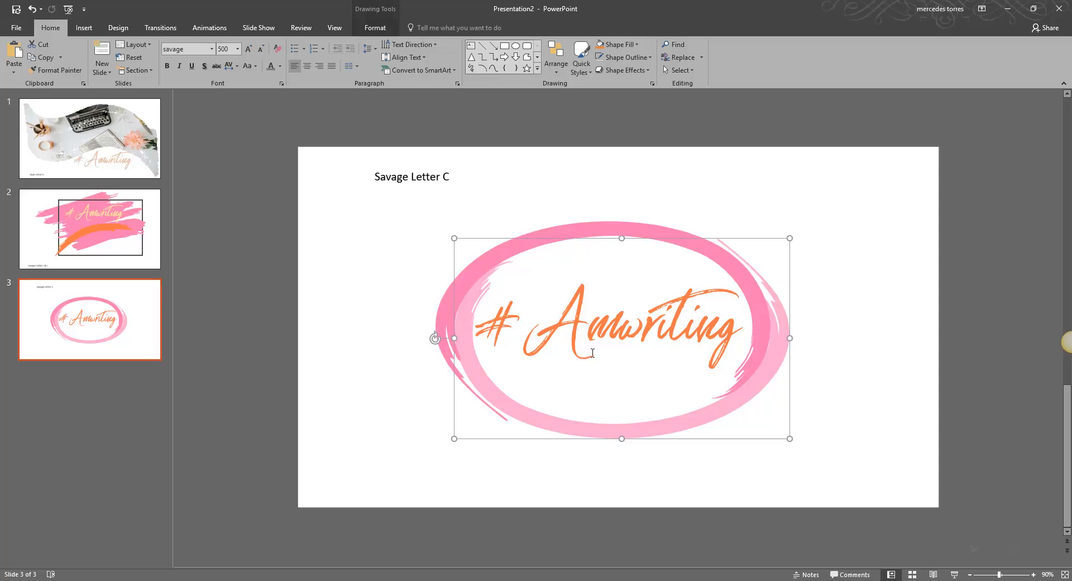
left_click_drag(631, 393, 648, 429)
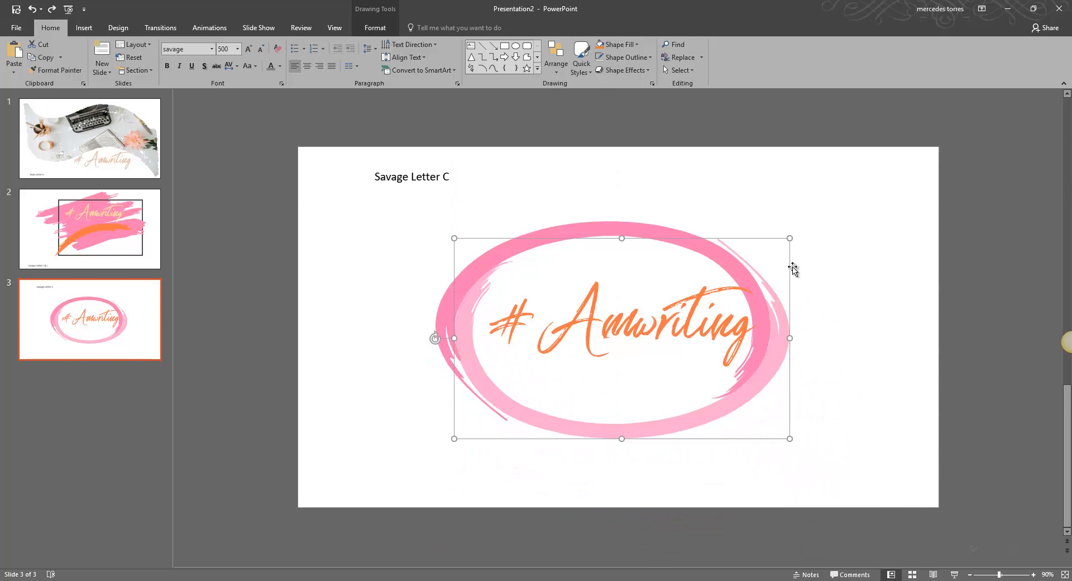
left_click(676, 322)
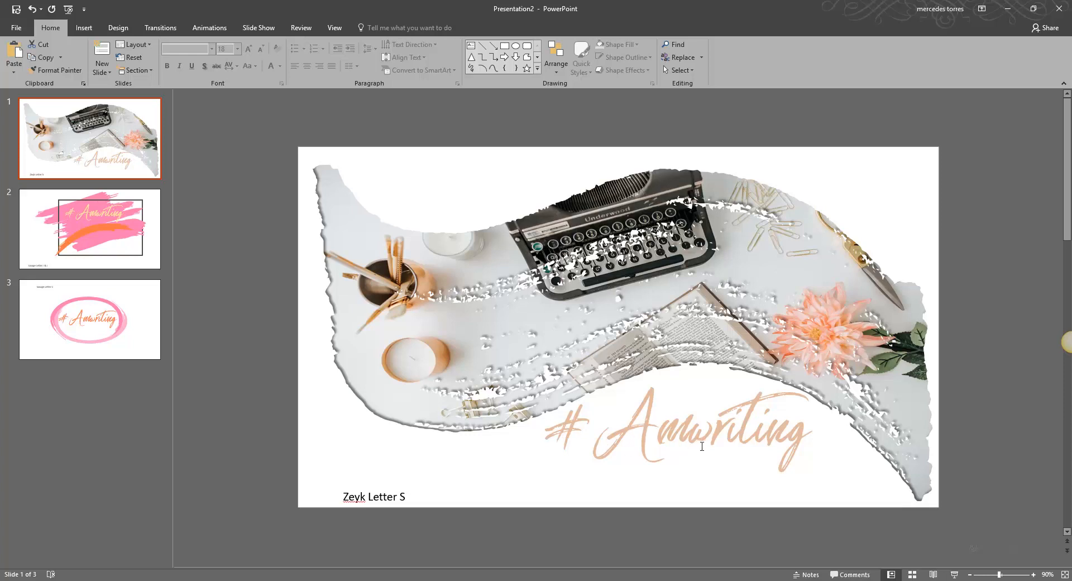
left_click(1038, 554)
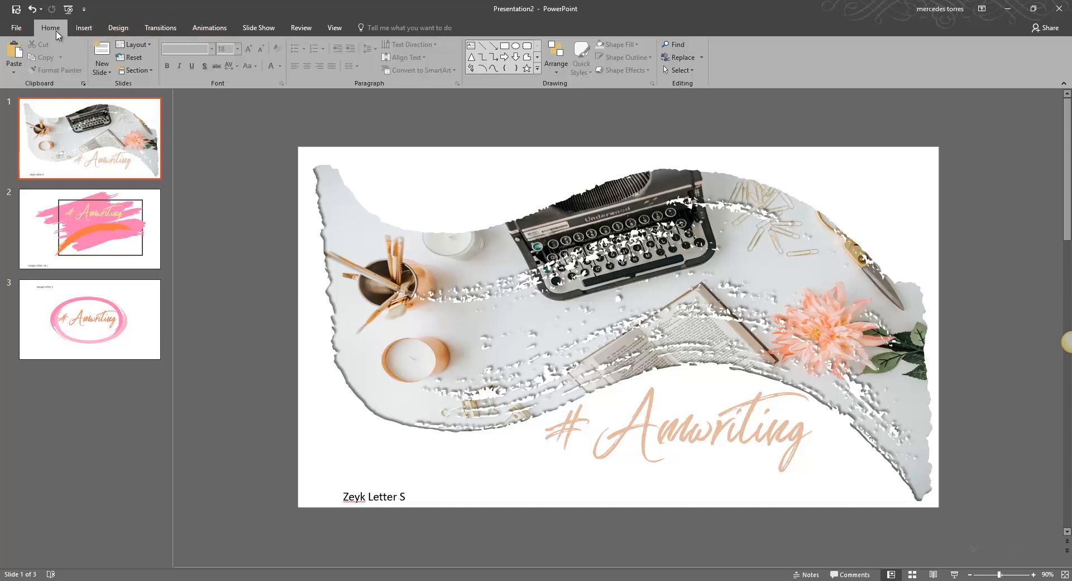
Insert a new slide with the Photo placeholder 1 layout and move it to the end of the deck.
left_click(84, 28)
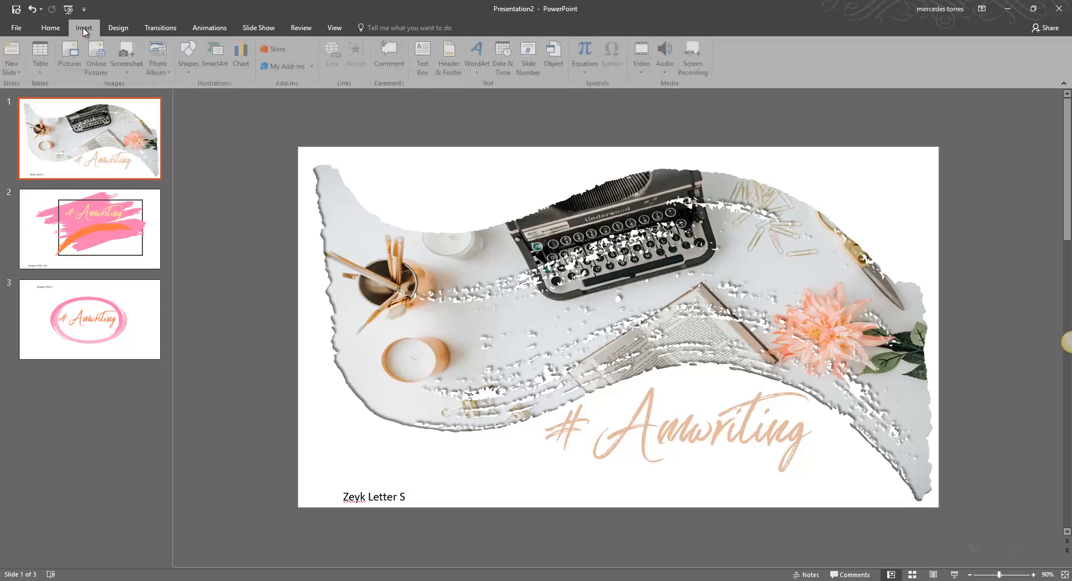
left_click(14, 70)
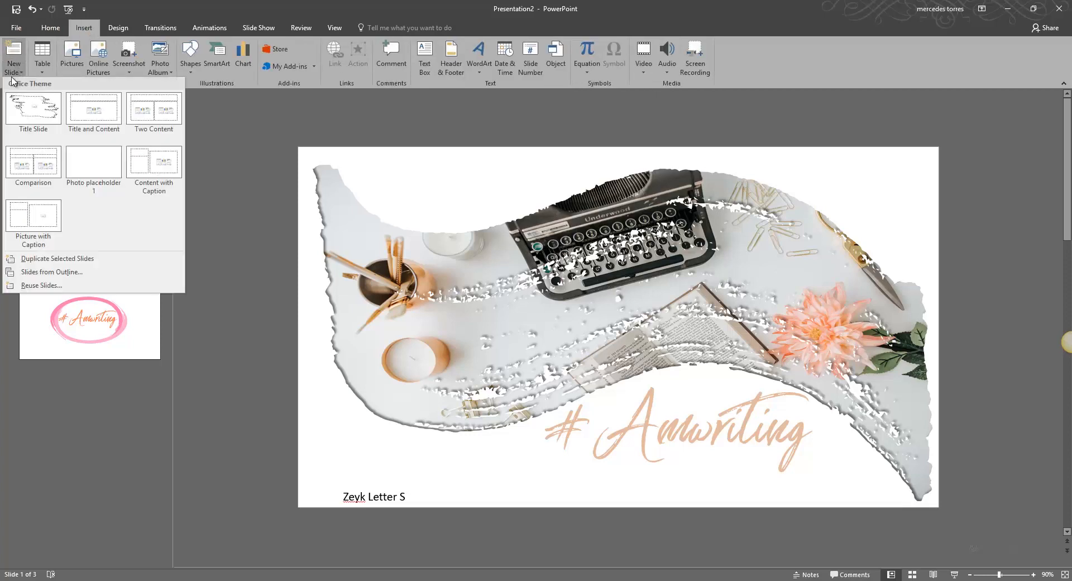
left_click(93, 160)
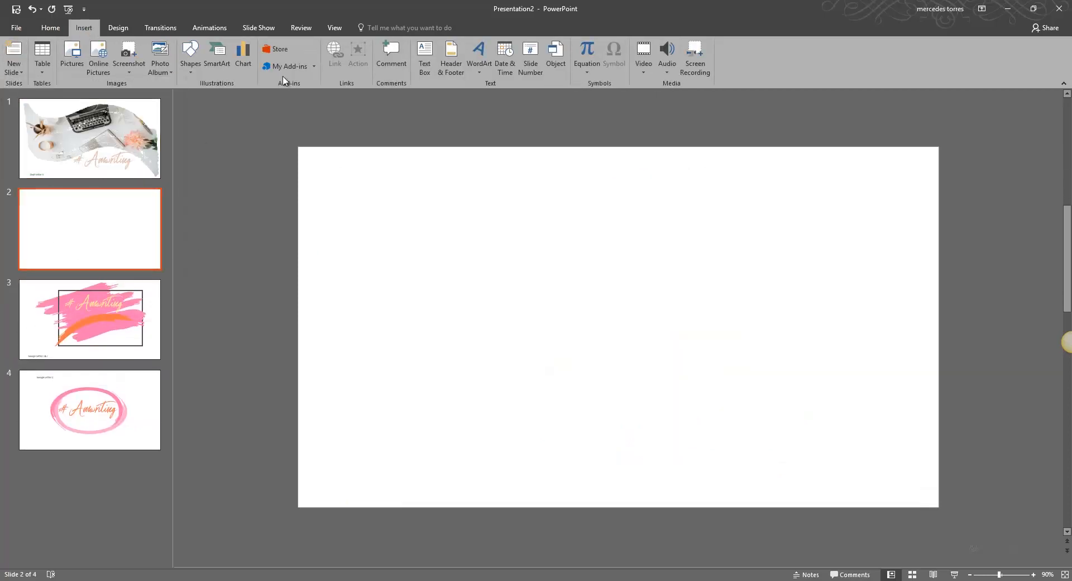
left_click_drag(71, 264, 83, 445)
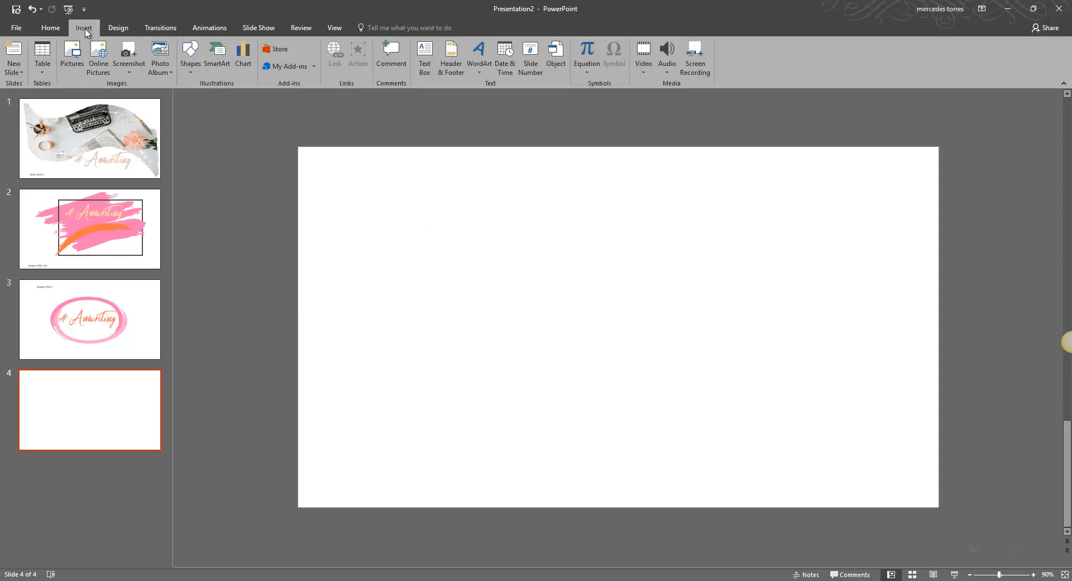
Insert a text box on the new slide and set its font to Zeyk font at size 600.
left_click(421, 67)
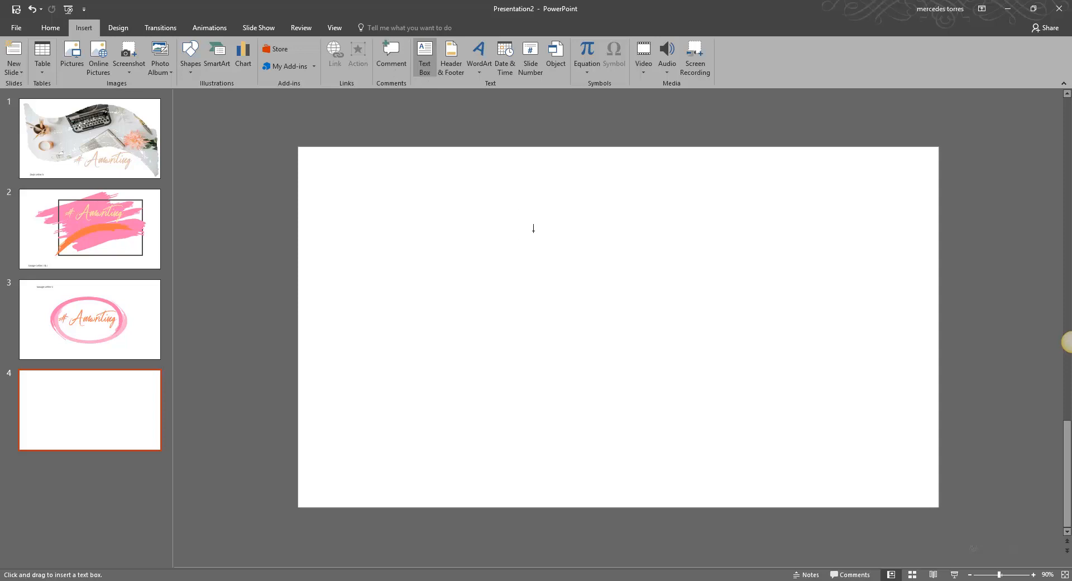
left_click(534, 229)
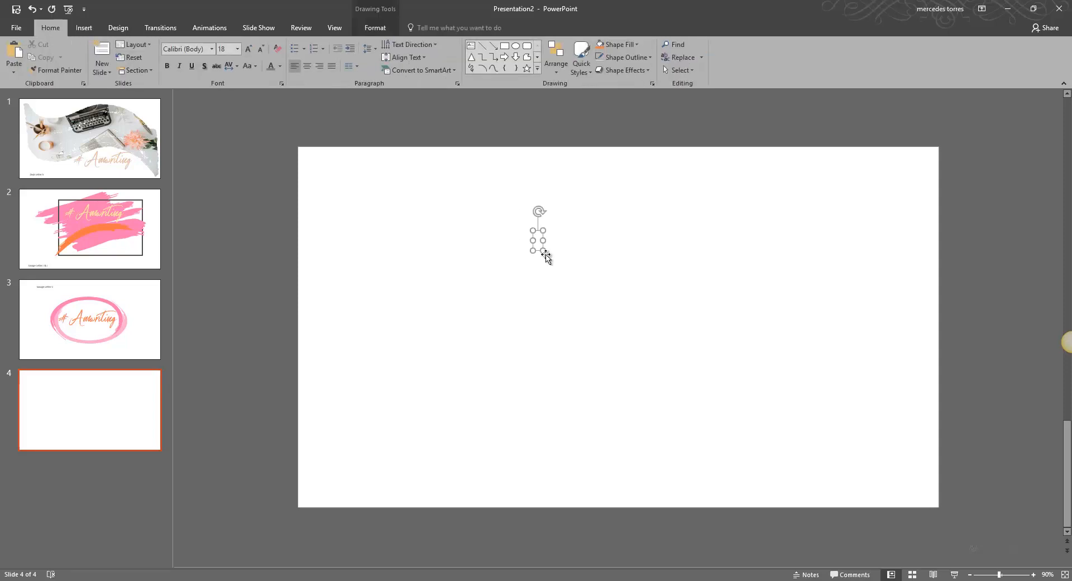
left_click(205, 48)
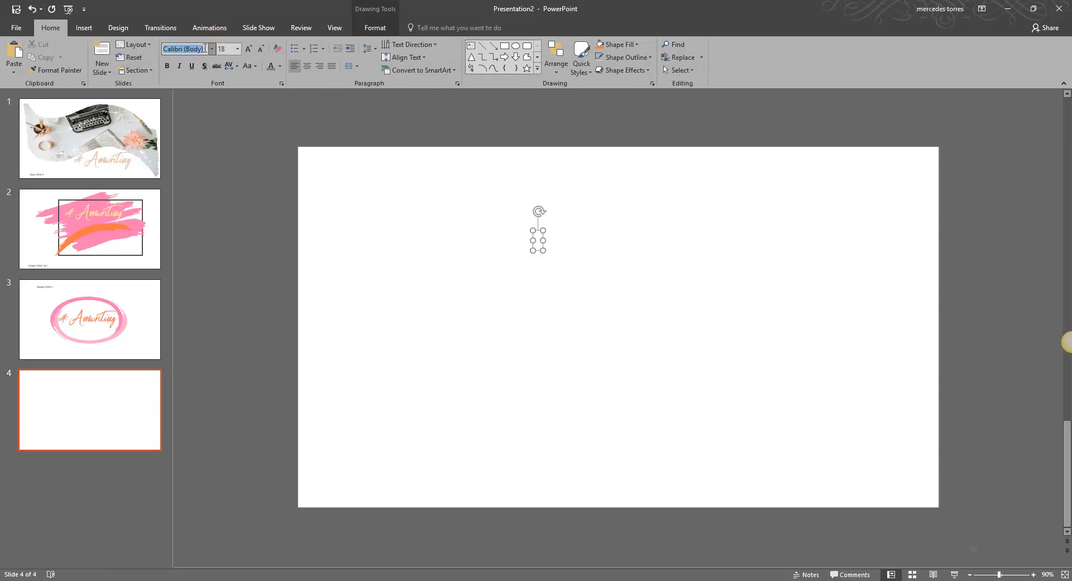
type("Zeyk font")
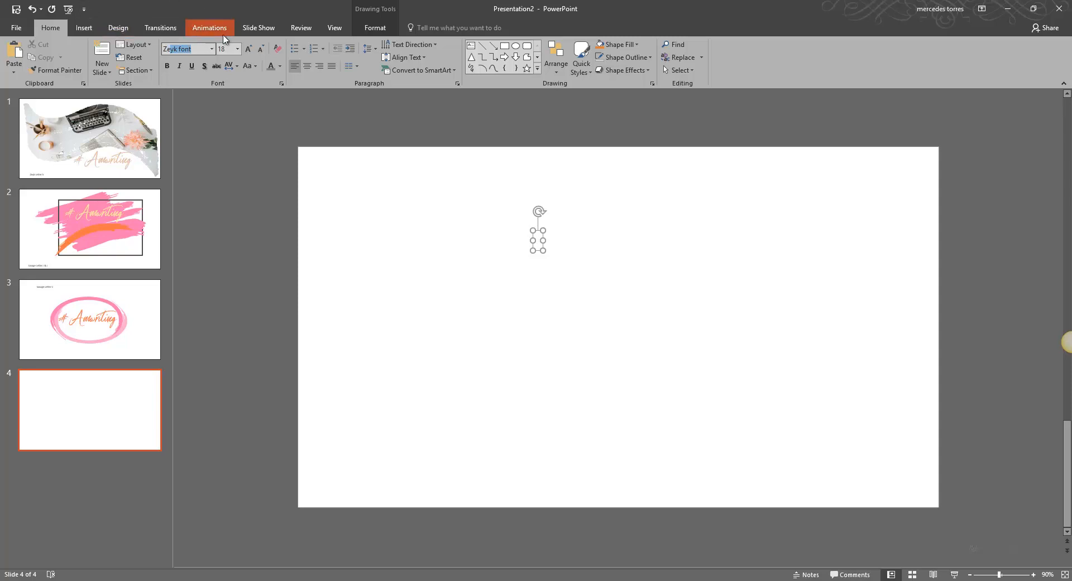
left_click(224, 49)
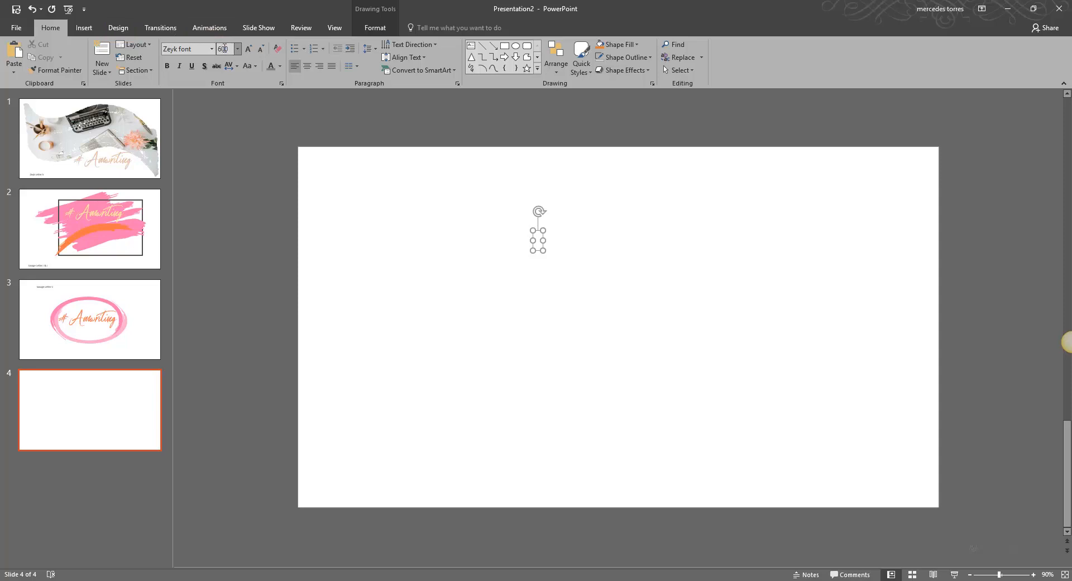
key("Return")
key("Return")
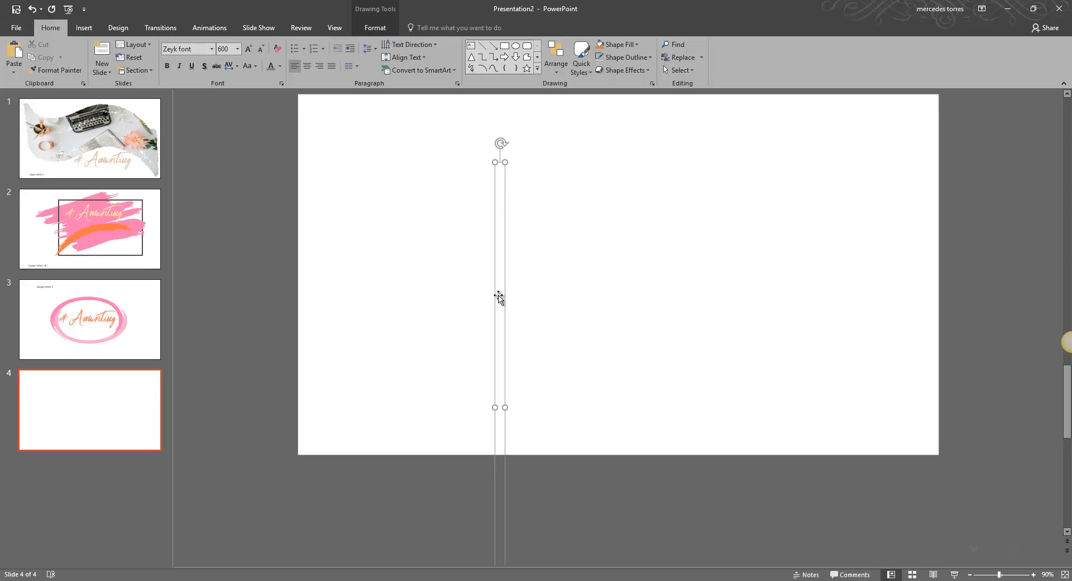
Type the letter I in the text box to produce a large brush stroke.
type("I")
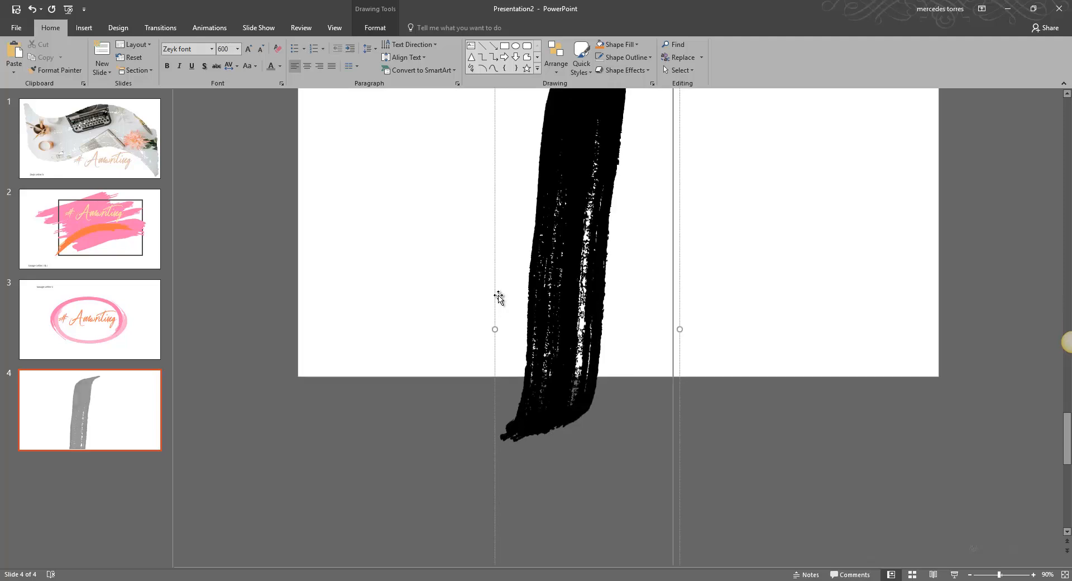
scroll(499, 298, "up", 3)
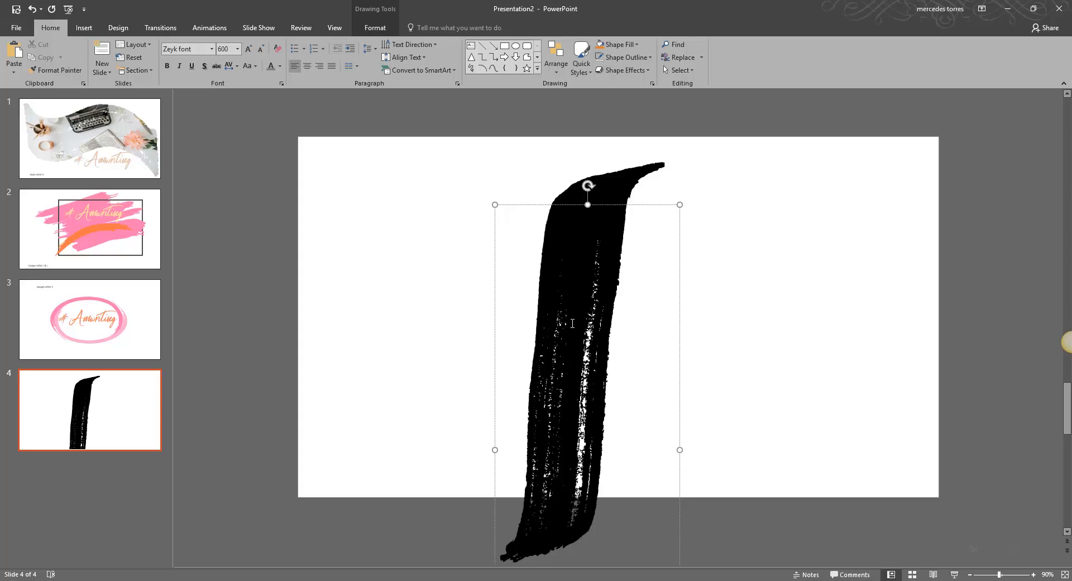
scroll(595, 182, "up", 1)
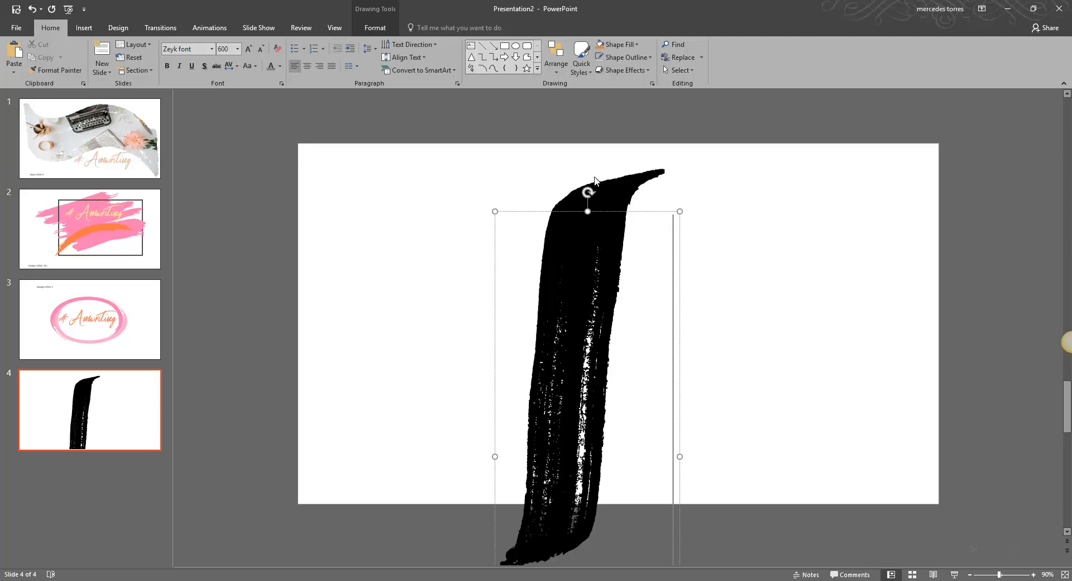
Rotate the I brush stroke to lie horizontally and move it up on the slide.
mouse_move(589, 190)
left_mouse_down()
mouse_move(732, 252)
mouse_move(827, 380)
mouse_move(814, 463)
left_mouse_up()
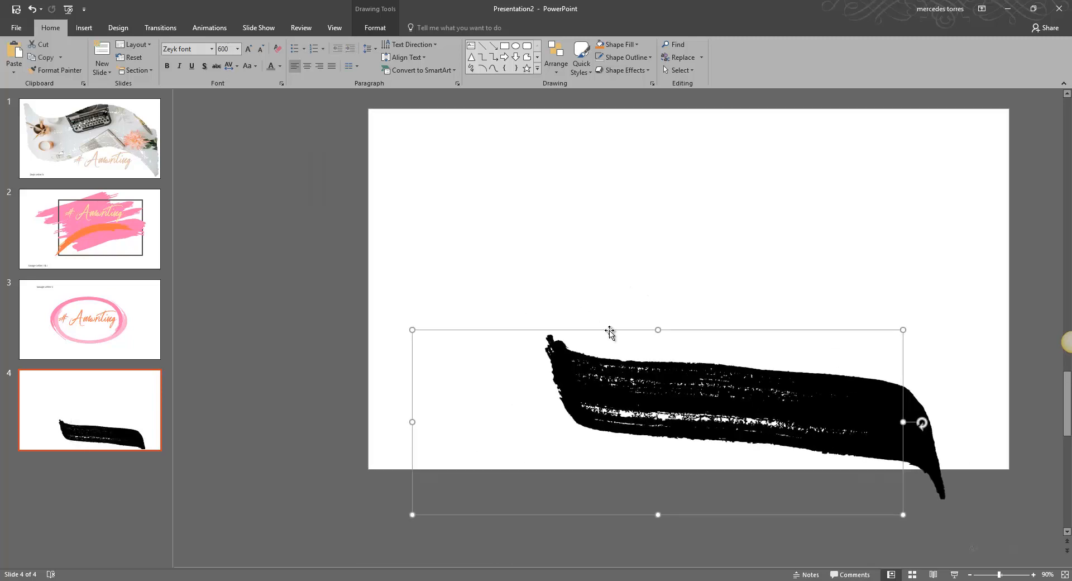
left_click_drag(610, 330, 649, 283)
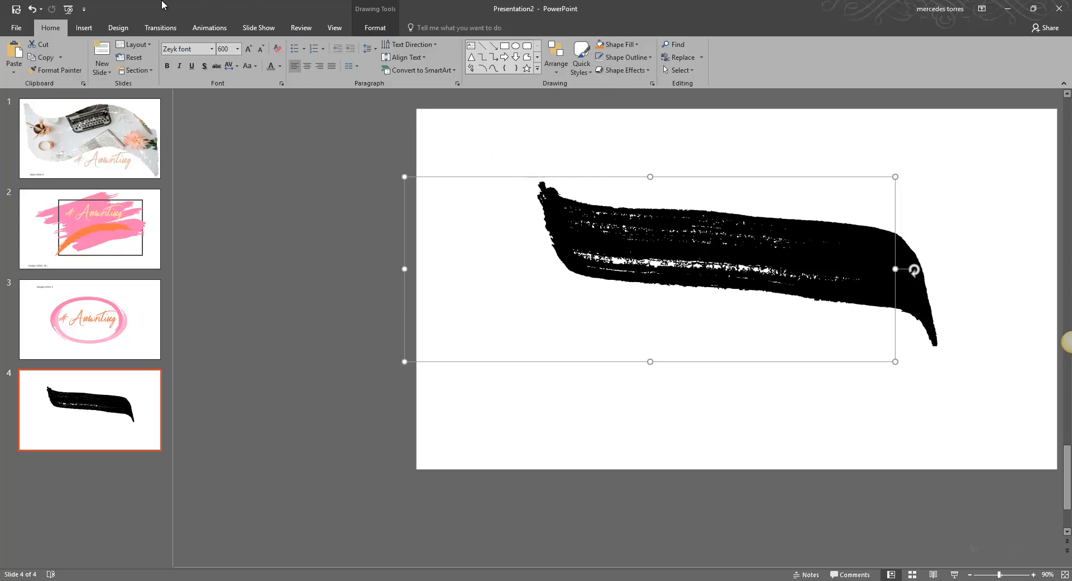
Draw a rectangle about 11.77 in wide and 5.42 in tall over the brush stroke.
left_click(82, 28)
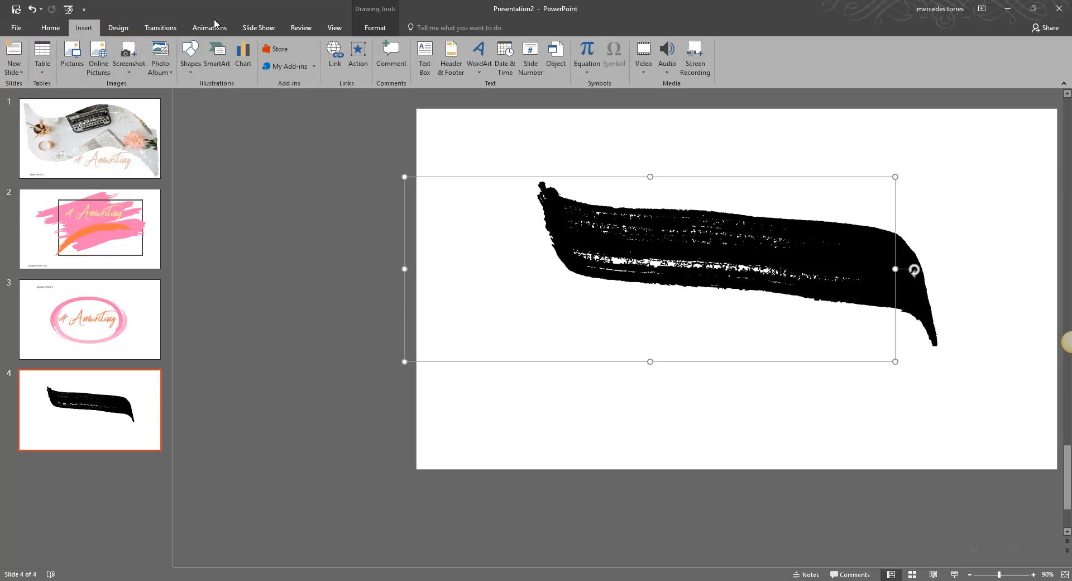
left_click(193, 61)
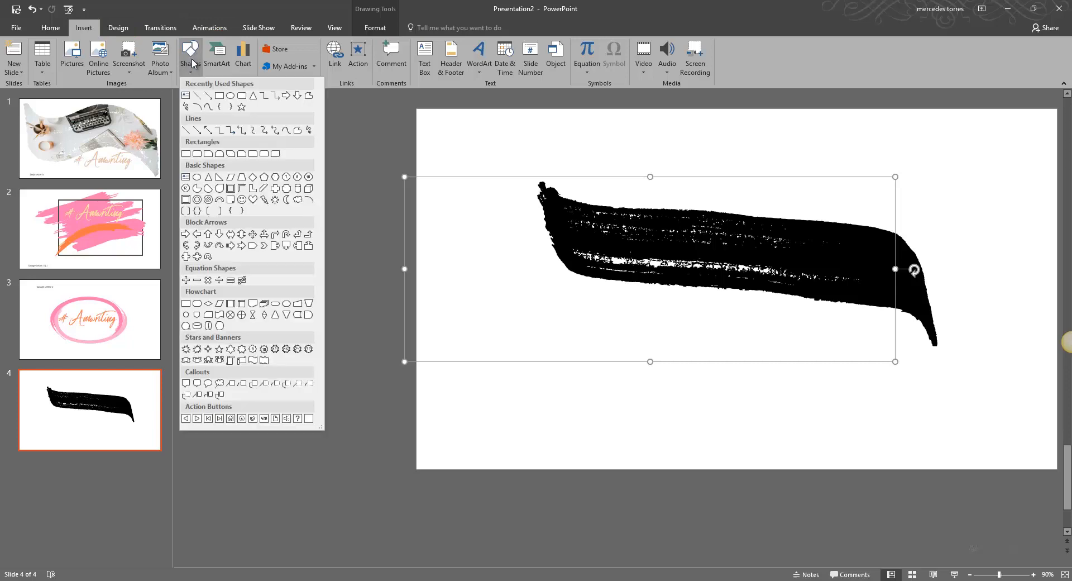
left_click(218, 95)
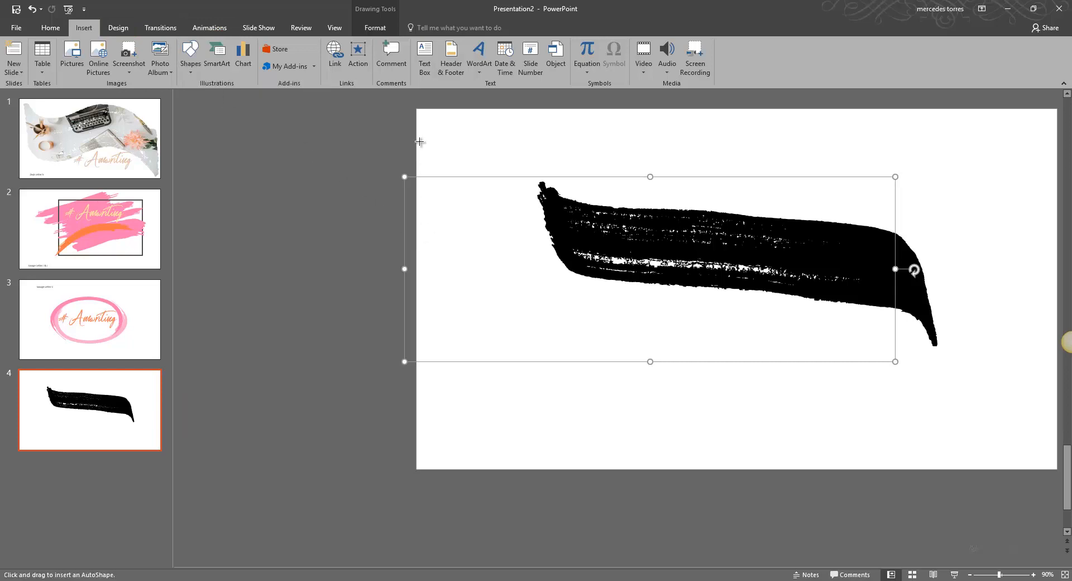
left_click_drag(420, 138, 982, 398)
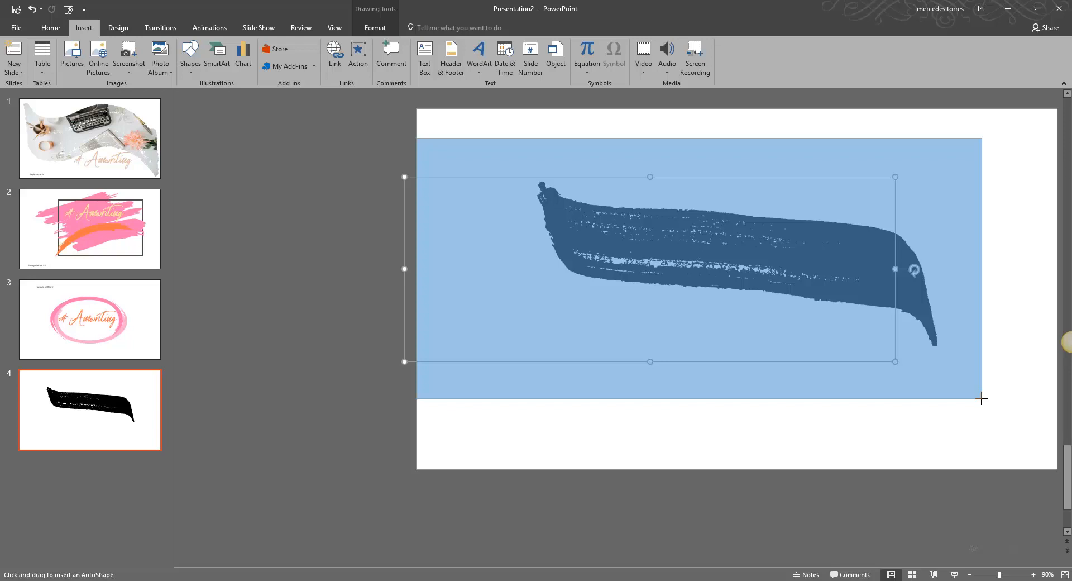
left_click_drag(981, 399, 982, 398)
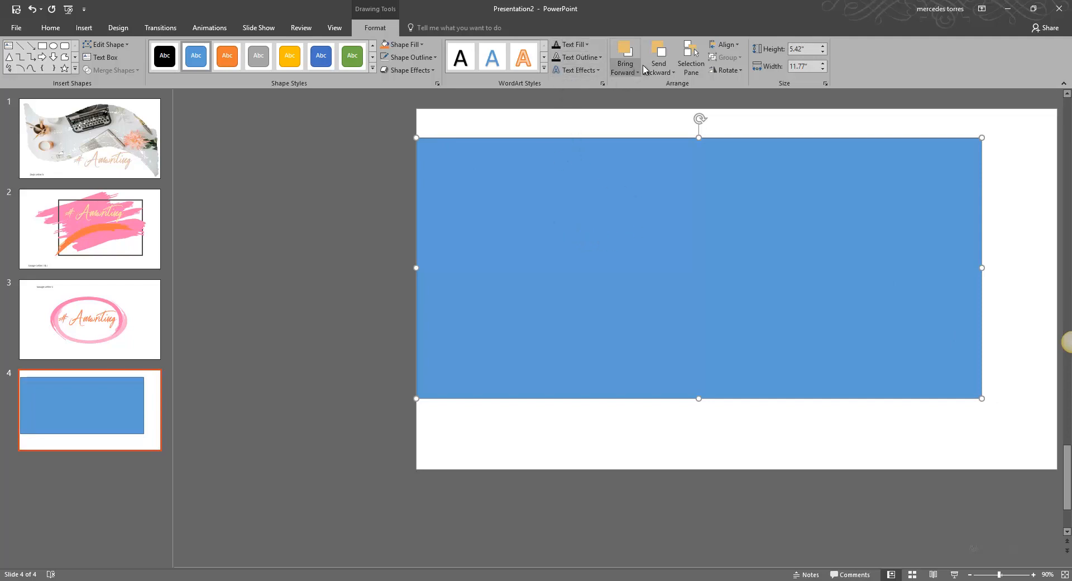
Send the rectangle to the back behind the stroke and shift it slightly right.
left_click(659, 66)
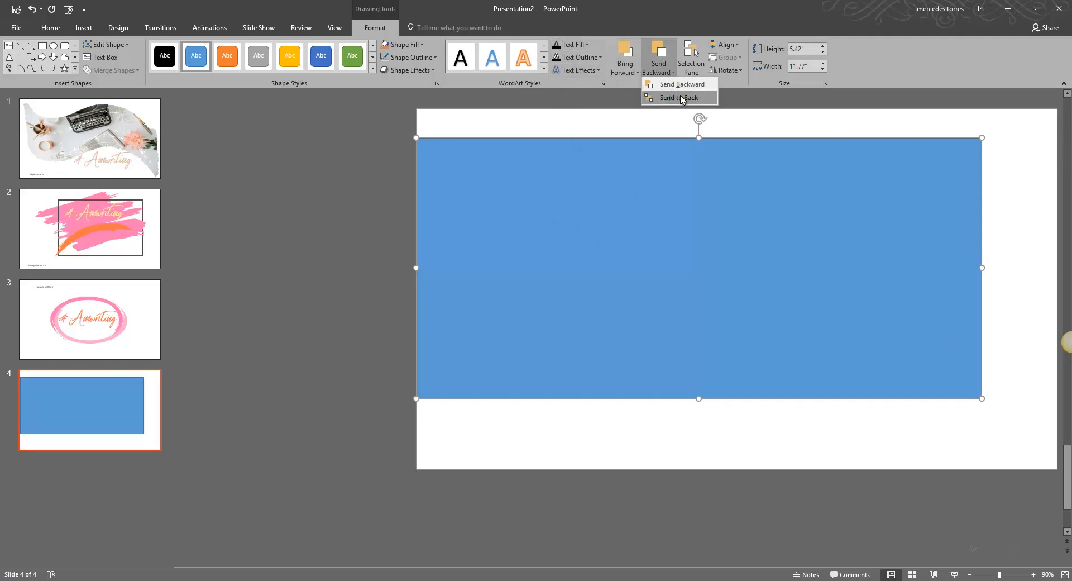
left_click(683, 100)
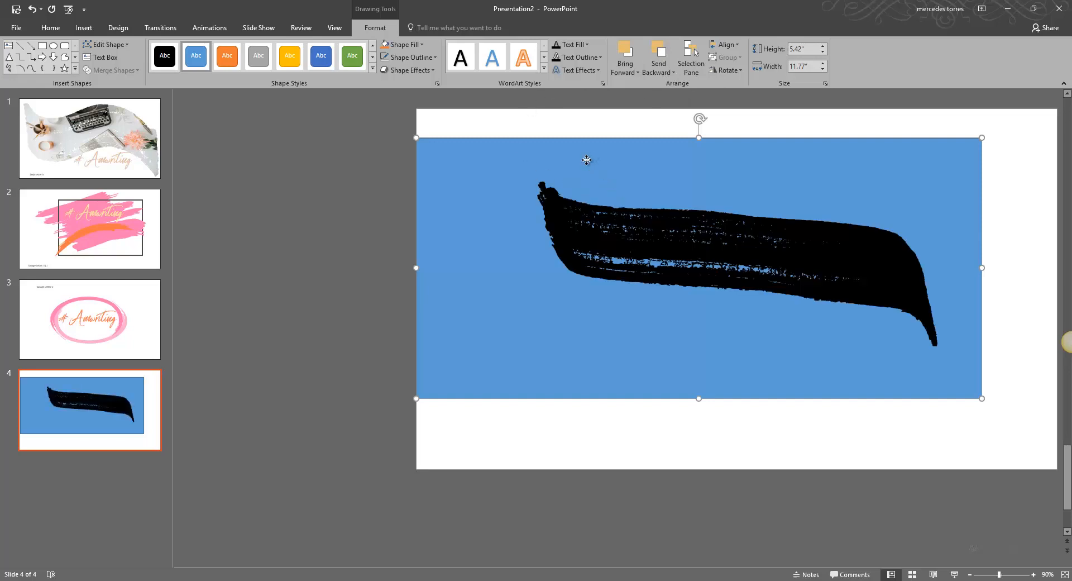
left_click_drag(586, 162, 615, 165)
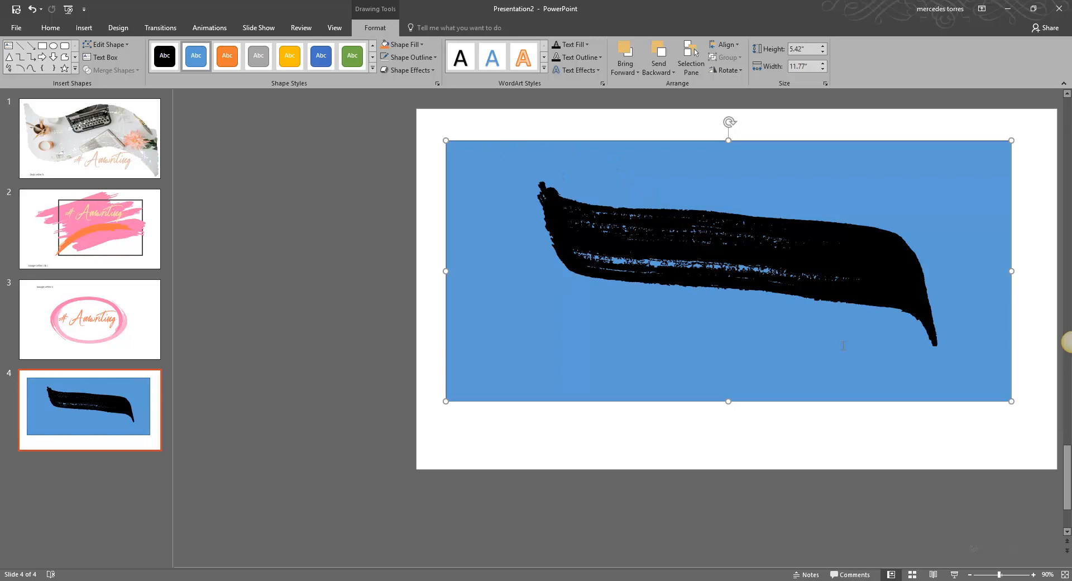
left_click(770, 274)
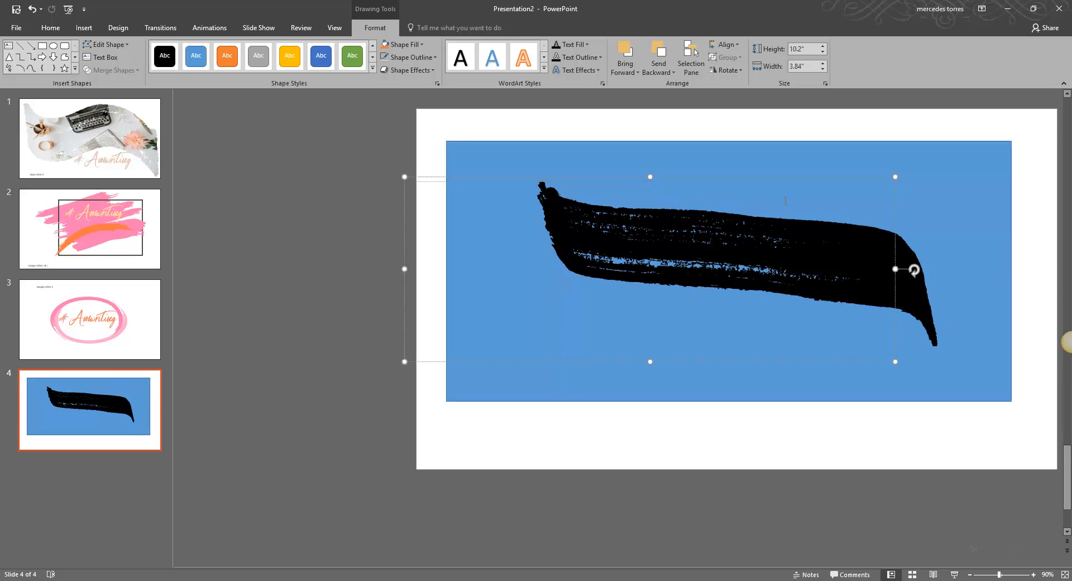
Select both the rectangle and the brush stroke, then merge them with Intersect to make a blue brush-stroke shape.
left_click(594, 158)
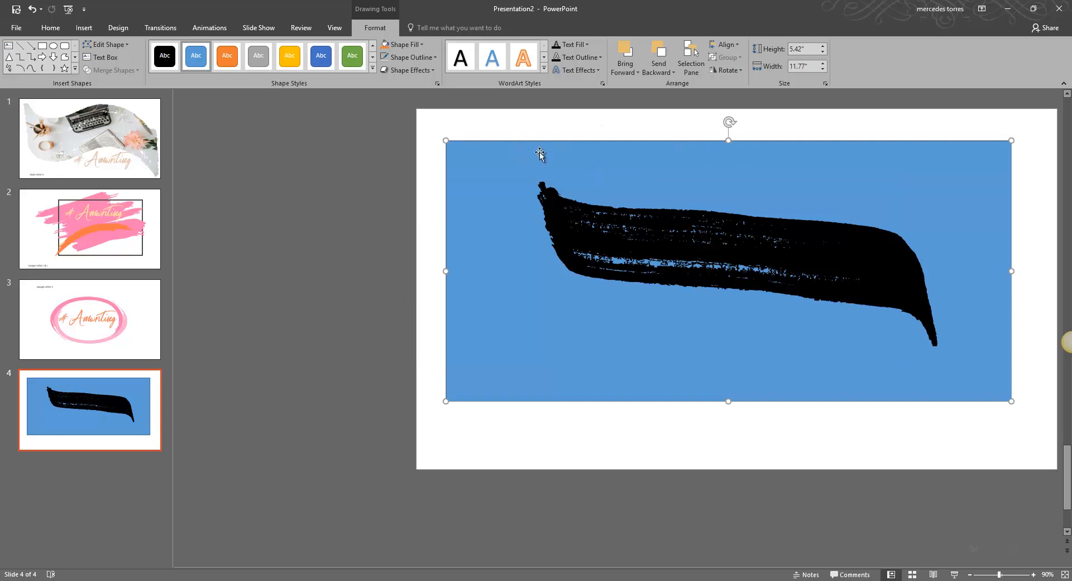
key("Escape")
left_click(586, 157)
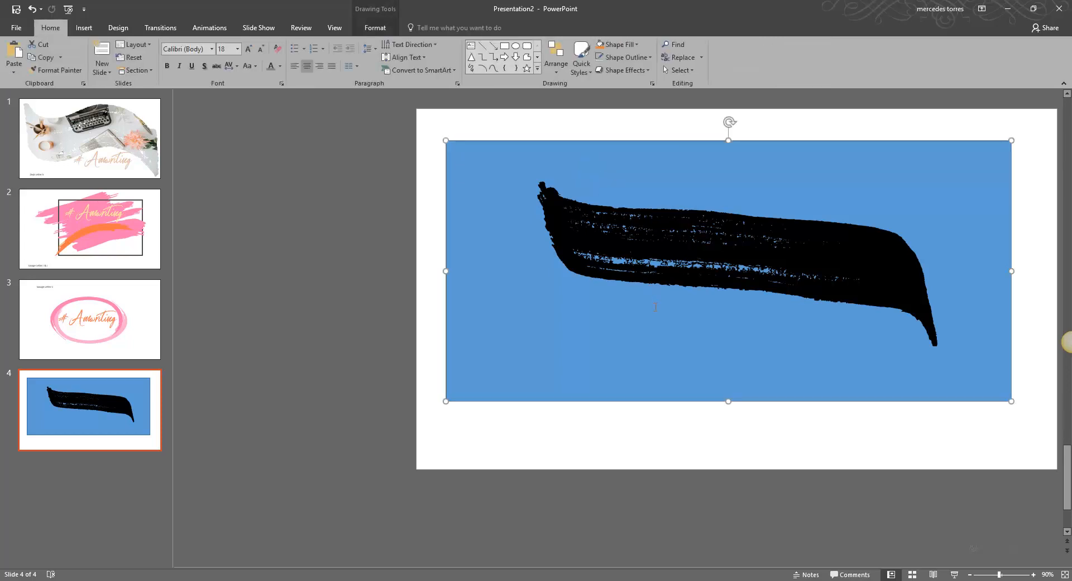
left_click(690, 316, "shift")
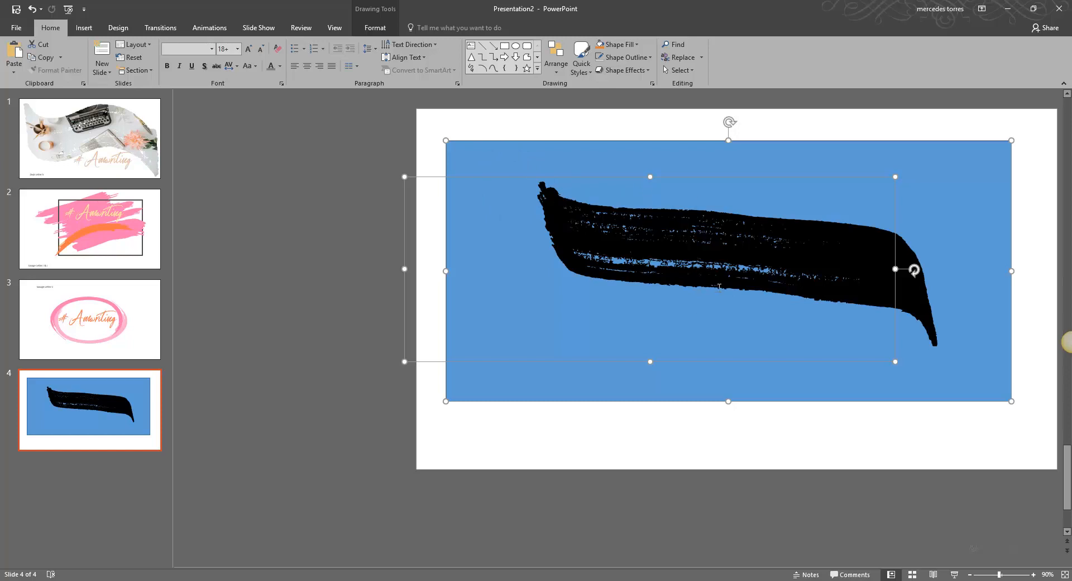
left_click(373, 33)
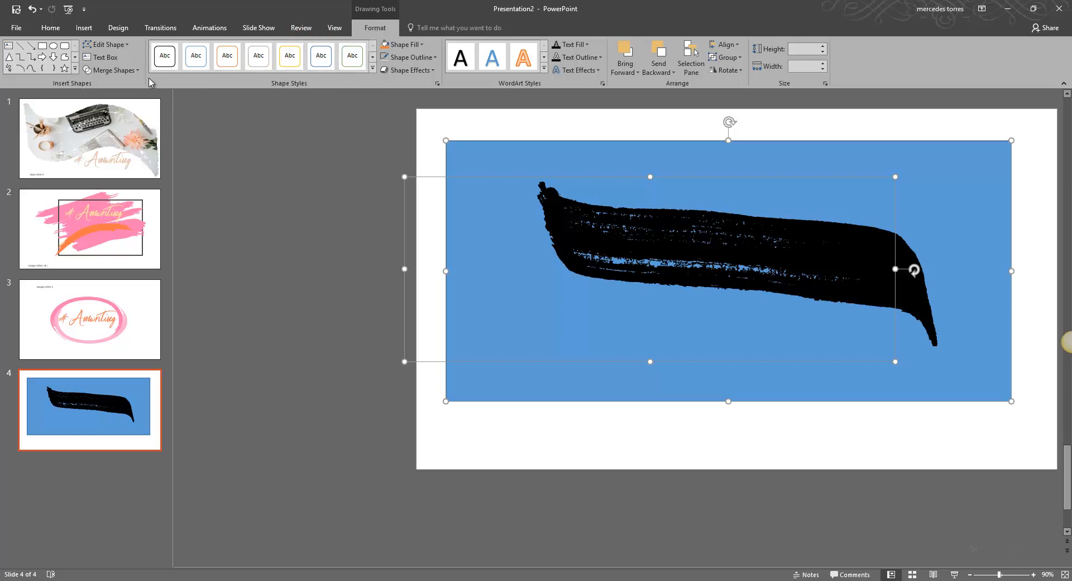
left_click(118, 71)
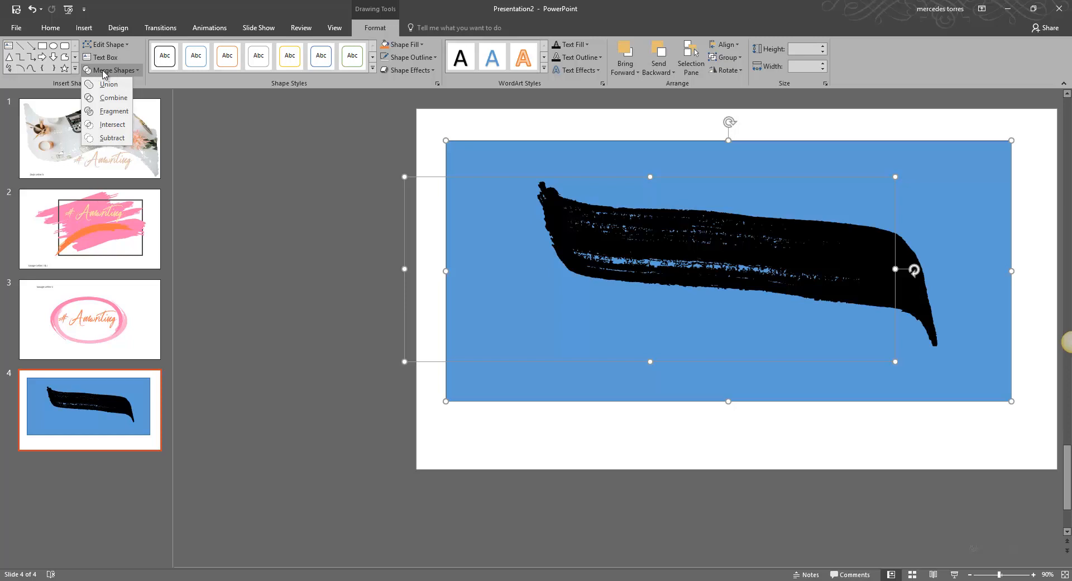
left_click(112, 125)
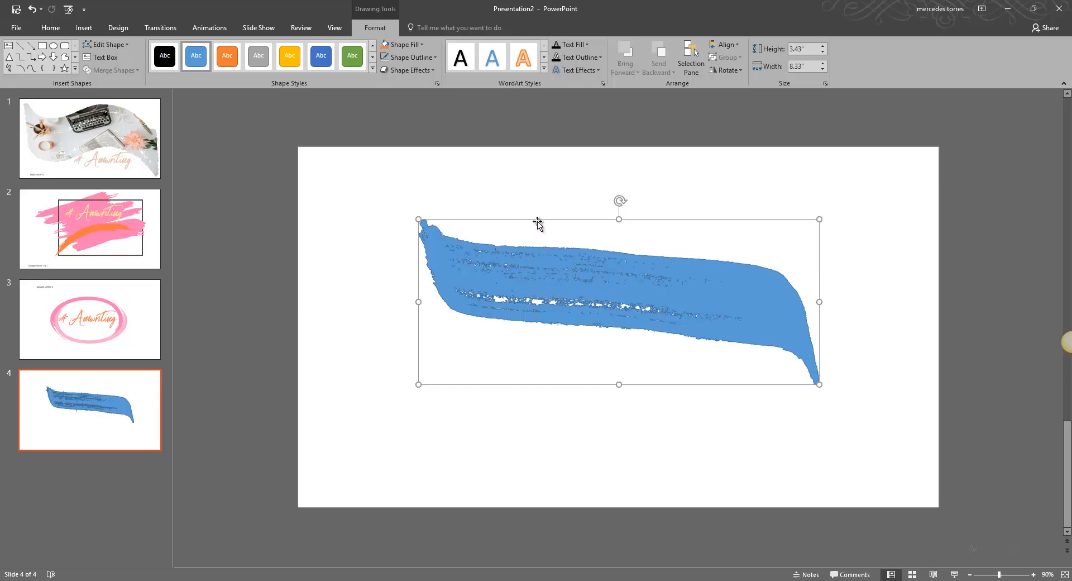
Edit the merged shape's points, pulling the lower-right tip points down and outward to extend a pointed tail.
left_click(105, 44)
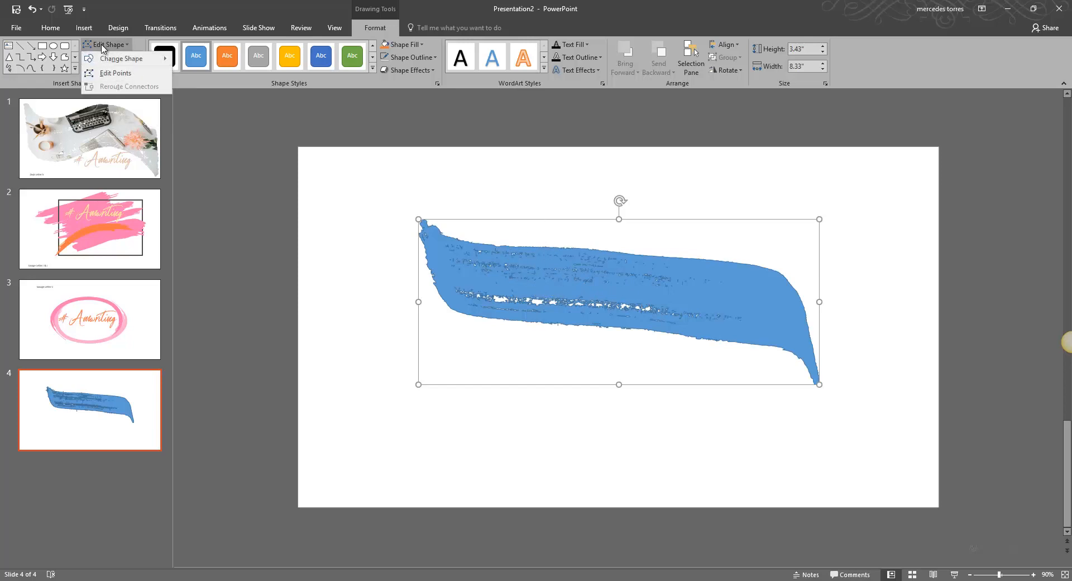
left_click(110, 73)
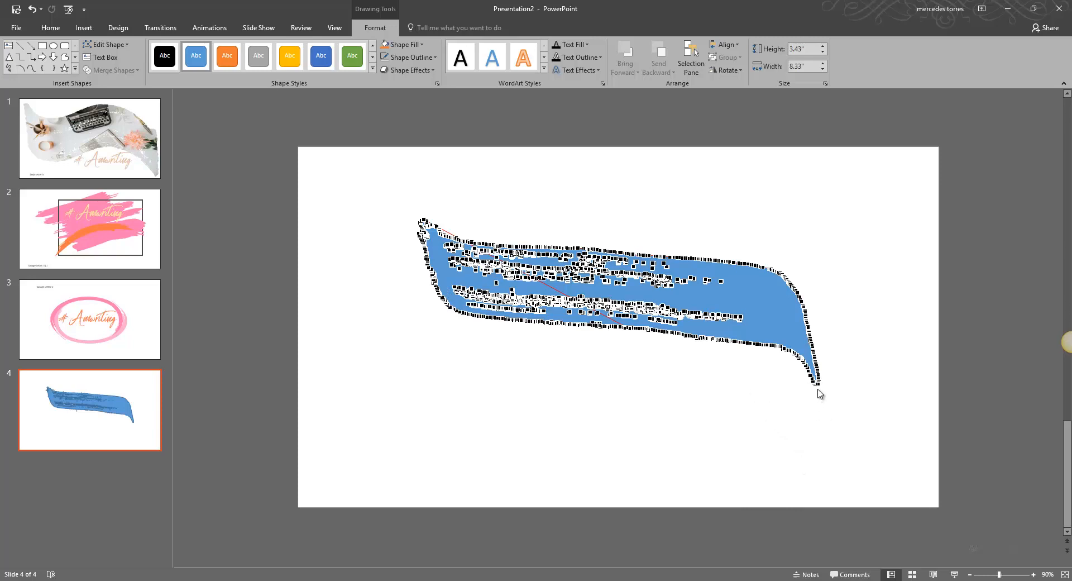
left_click_drag(819, 386, 833, 450)
left_click_drag(819, 387, 868, 425)
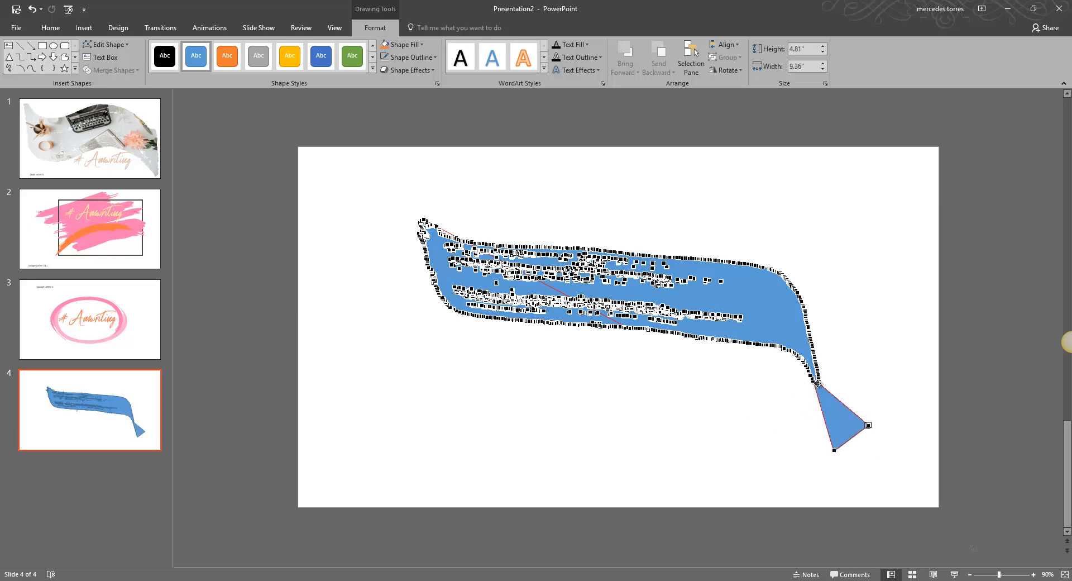
left_click(818, 383)
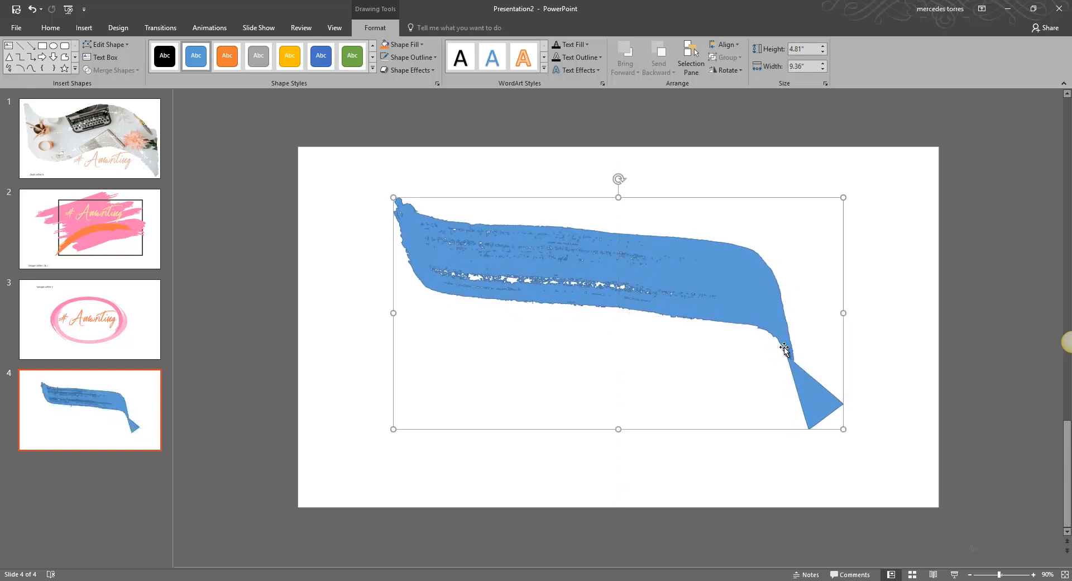
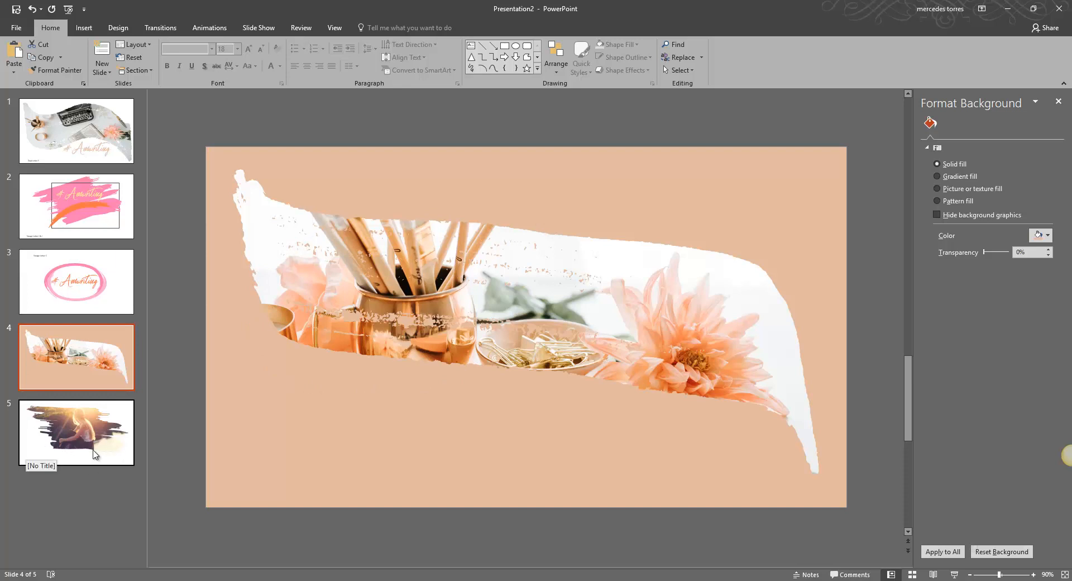
Add a new slide after slide 5 and delete all its placeholders.
right_click(81, 480)
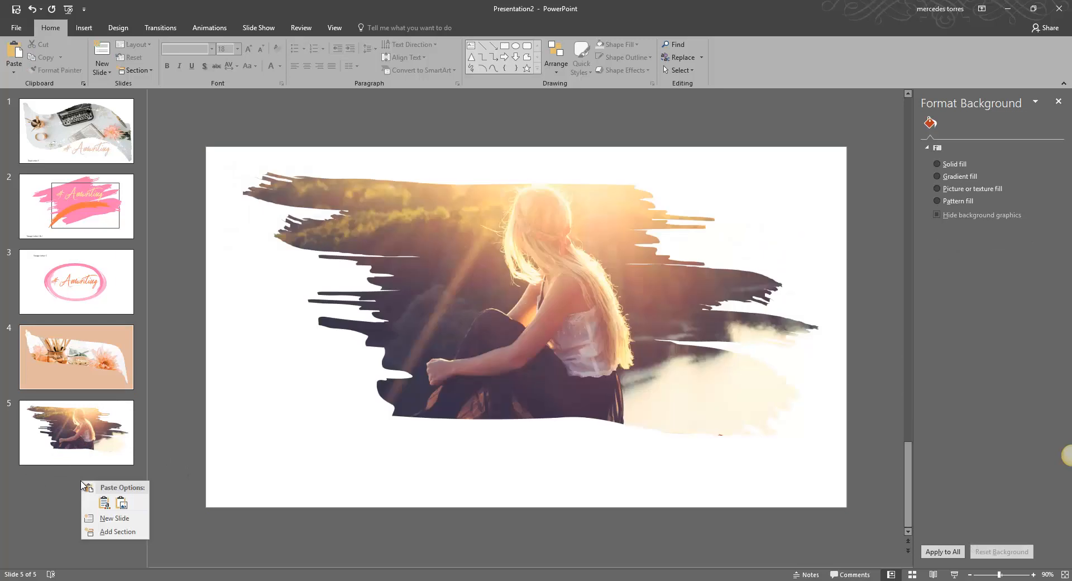
left_click(113, 518)
left_click(437, 168)
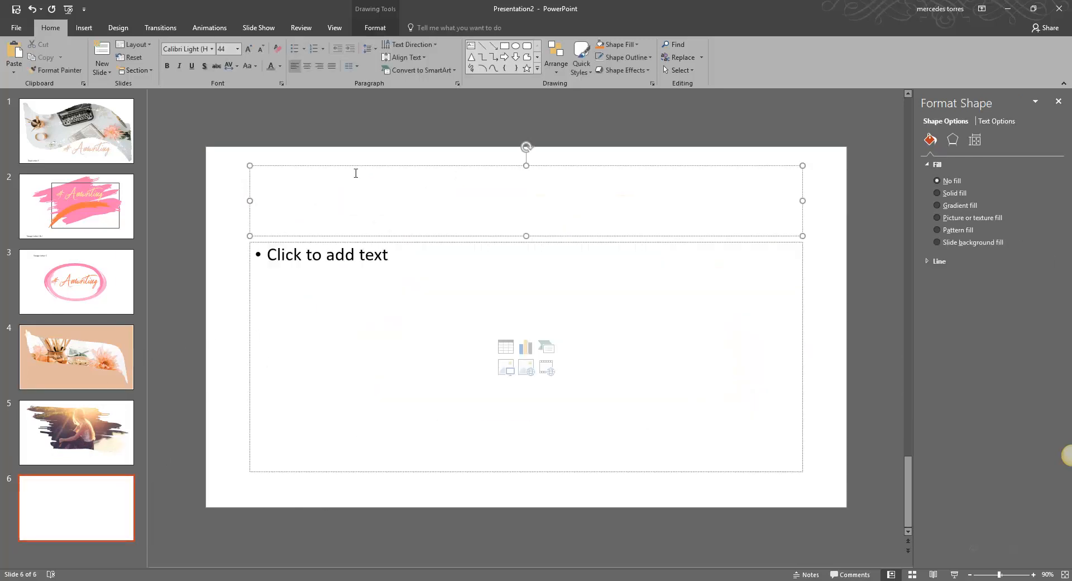
left_click_drag(227, 155, 820, 506)
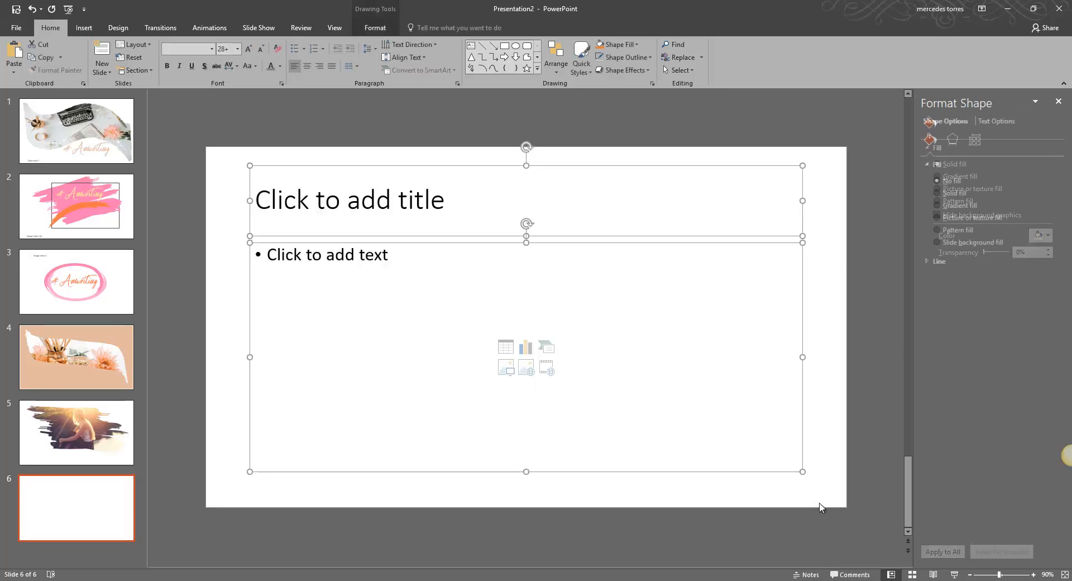
key("Delete")
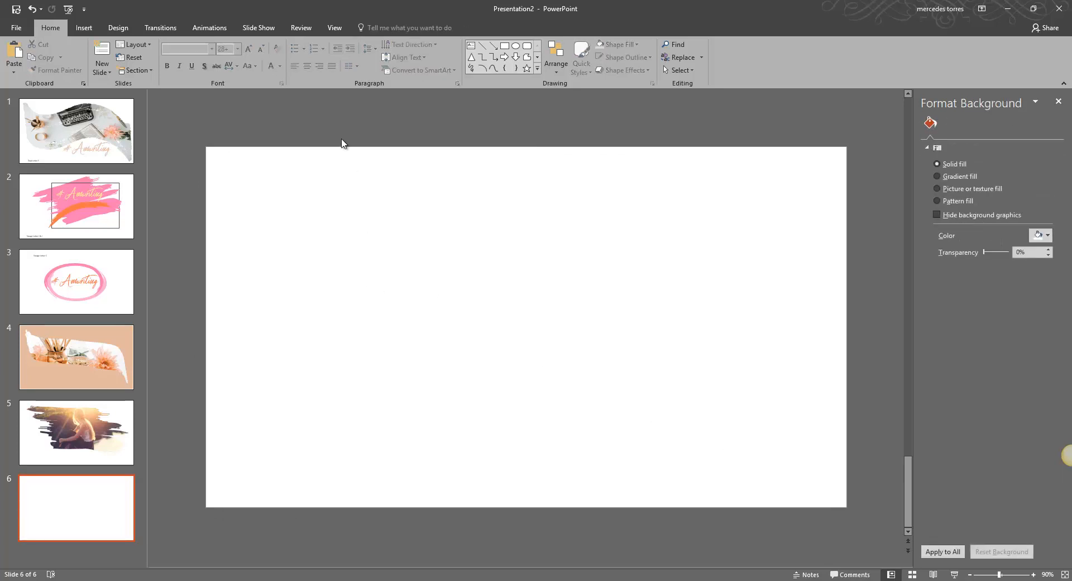
Insert a text box in the middle of the slide and set its font to Zeyk font at size 600.
left_click(84, 29)
left_click(425, 56)
left_click(515, 256)
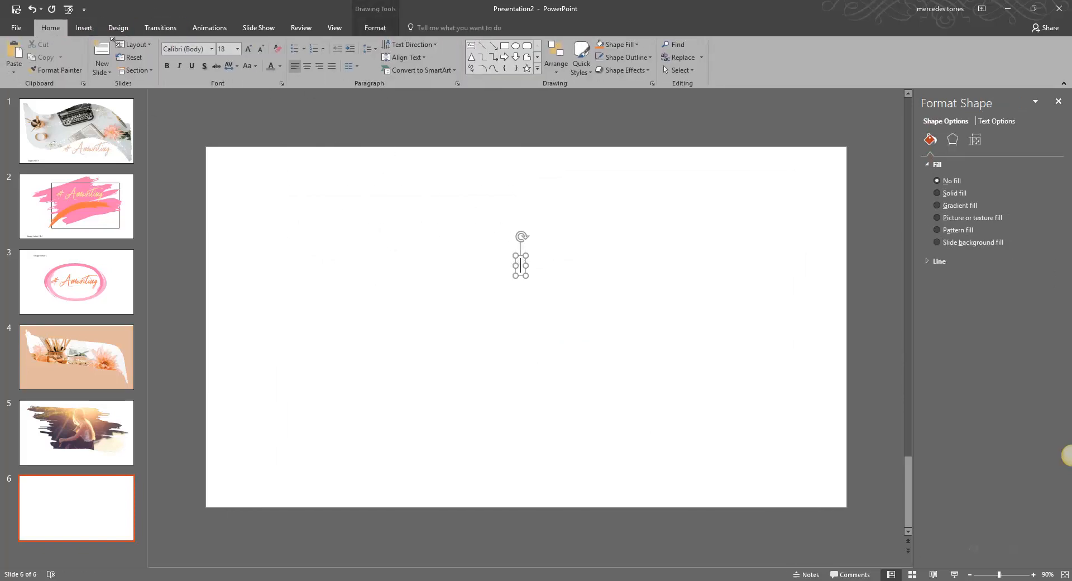
left_click(185, 49)
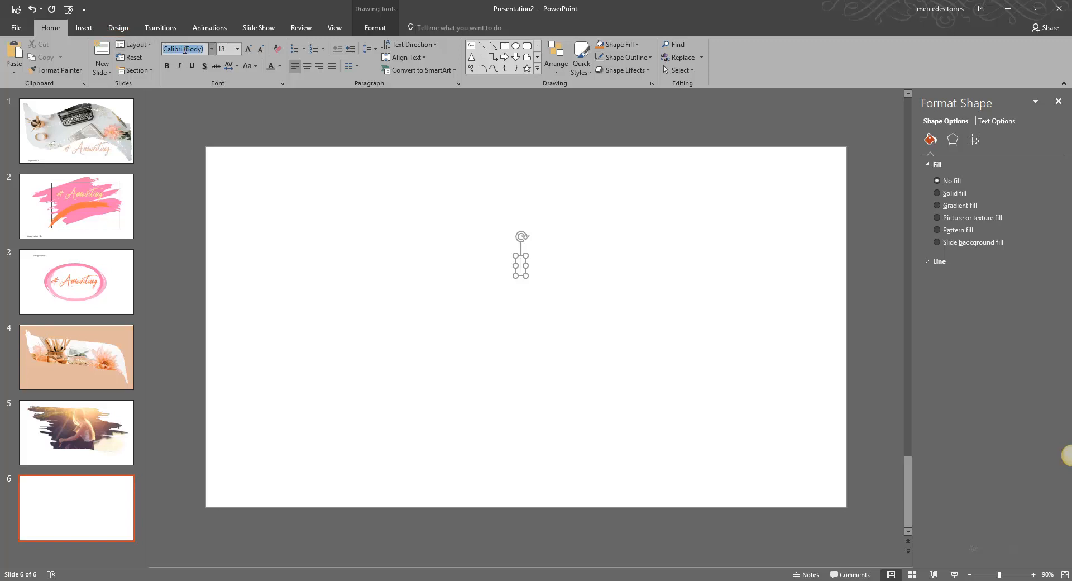
type("Zeyk font")
left_click(228, 49)
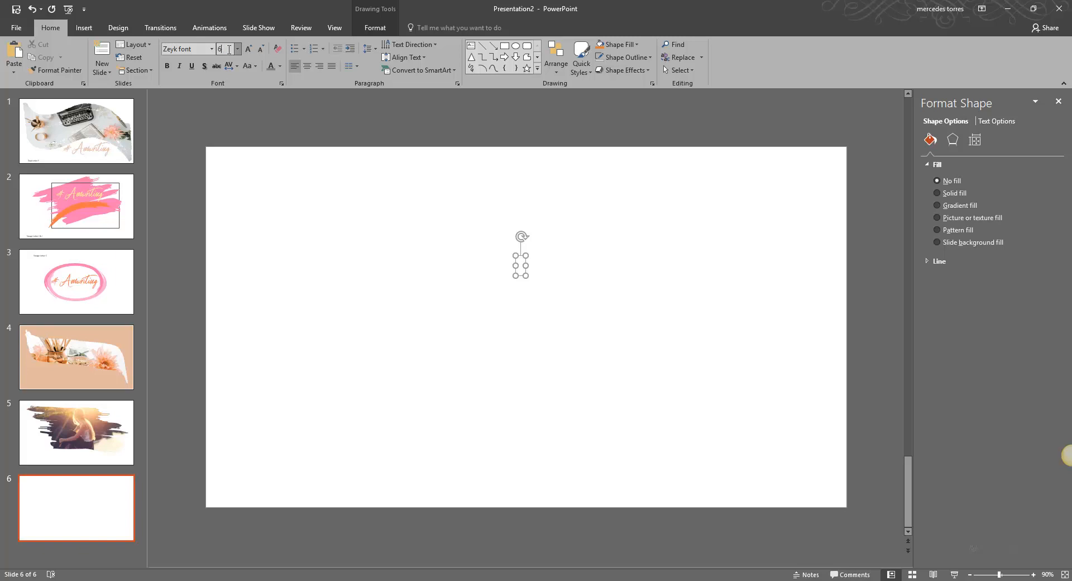
key("Return")
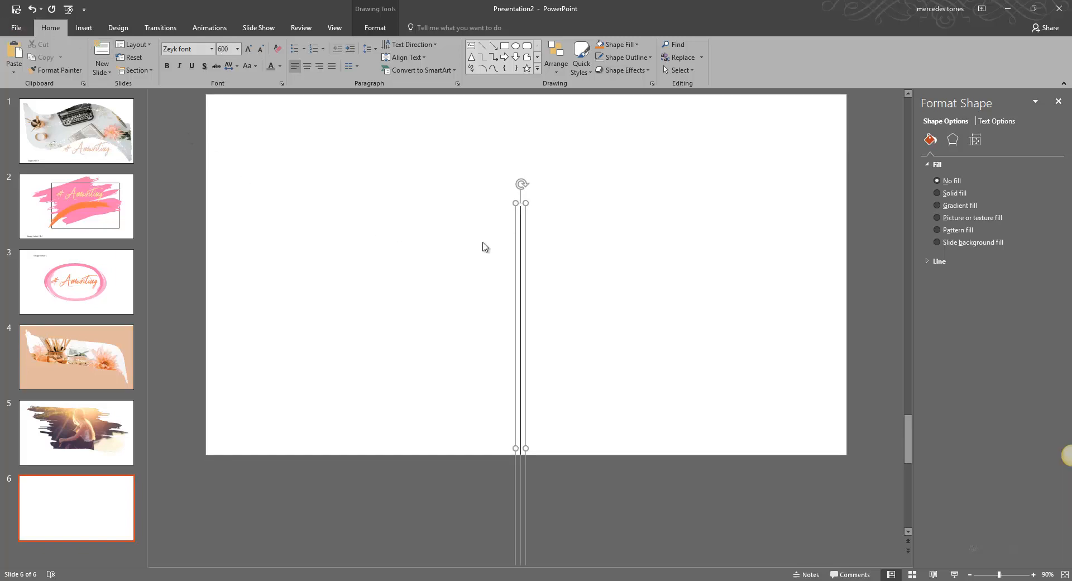
Enter the letter o, replace it with the letter u in the text box.
type("o")
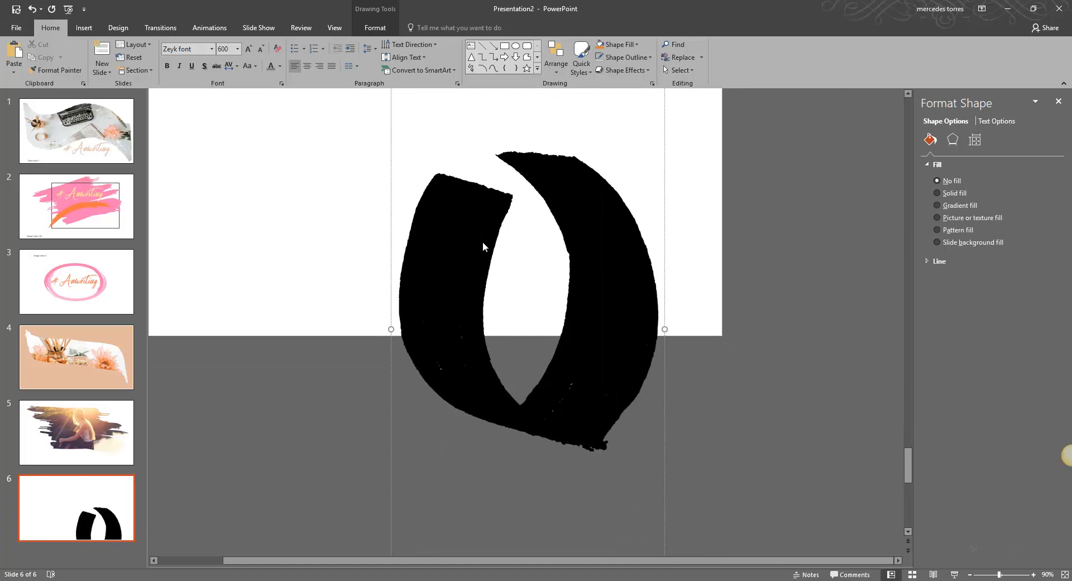
key("BackSpace")
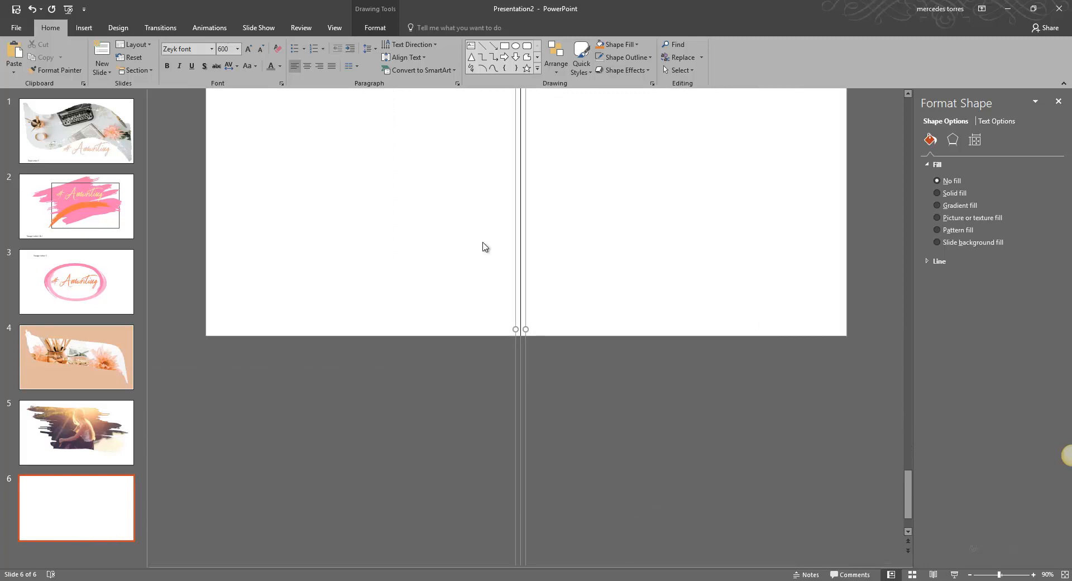
type("u")
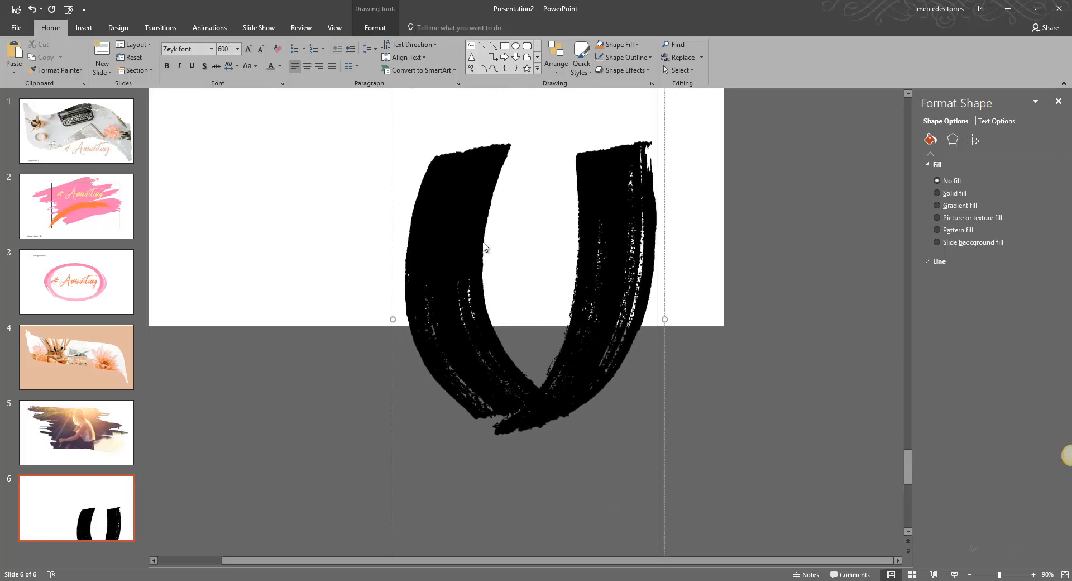
Close the Format Shape pane and move the U text box up onto the slide.
scroll(603, 152, "up", 3)
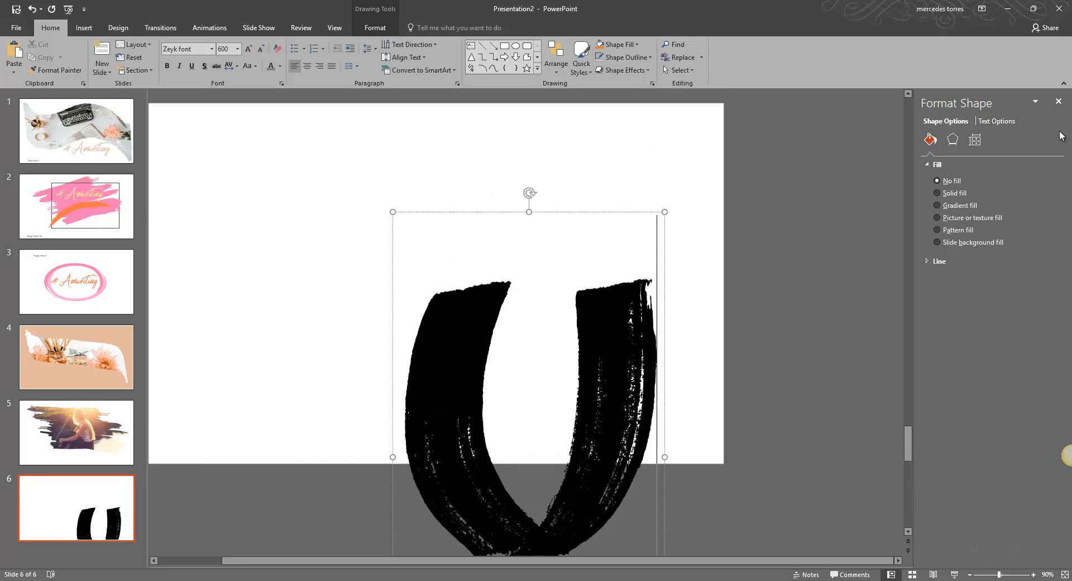
left_click(1058, 101)
left_click_drag(638, 215, 529, 105)
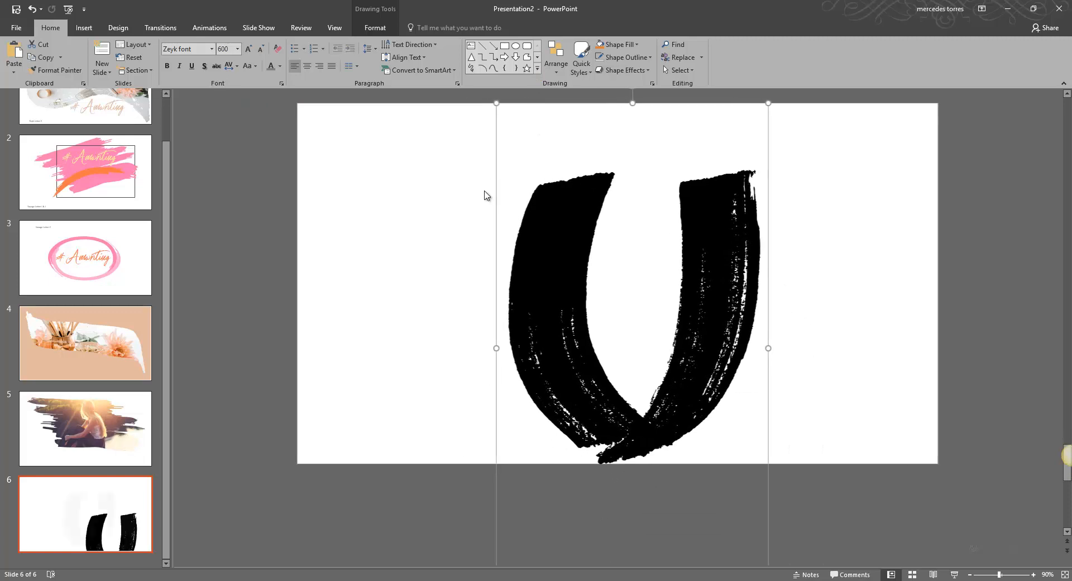
left_click(540, 229)
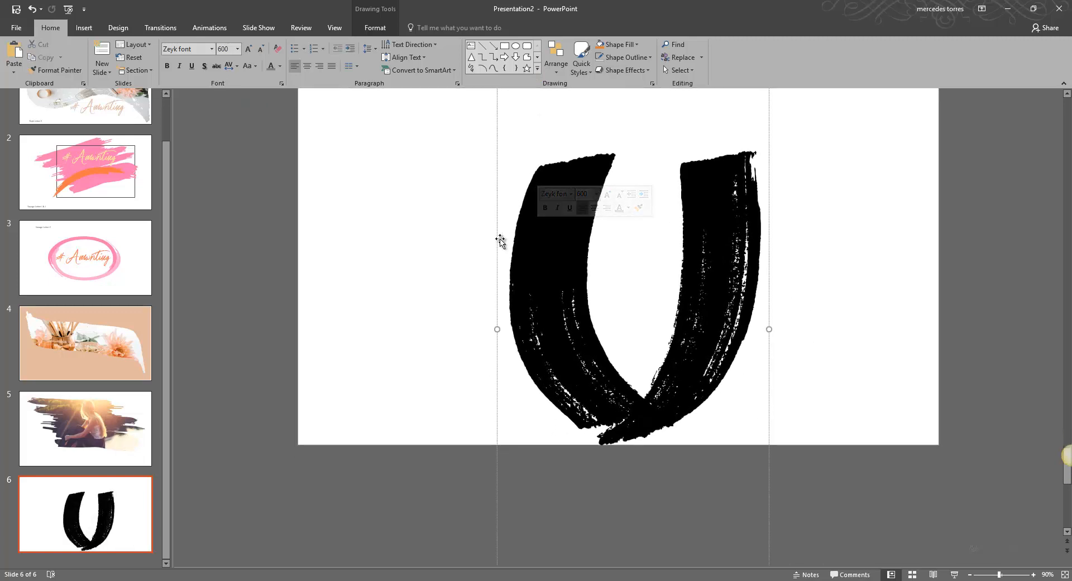
left_click_drag(500, 240, 579, 204)
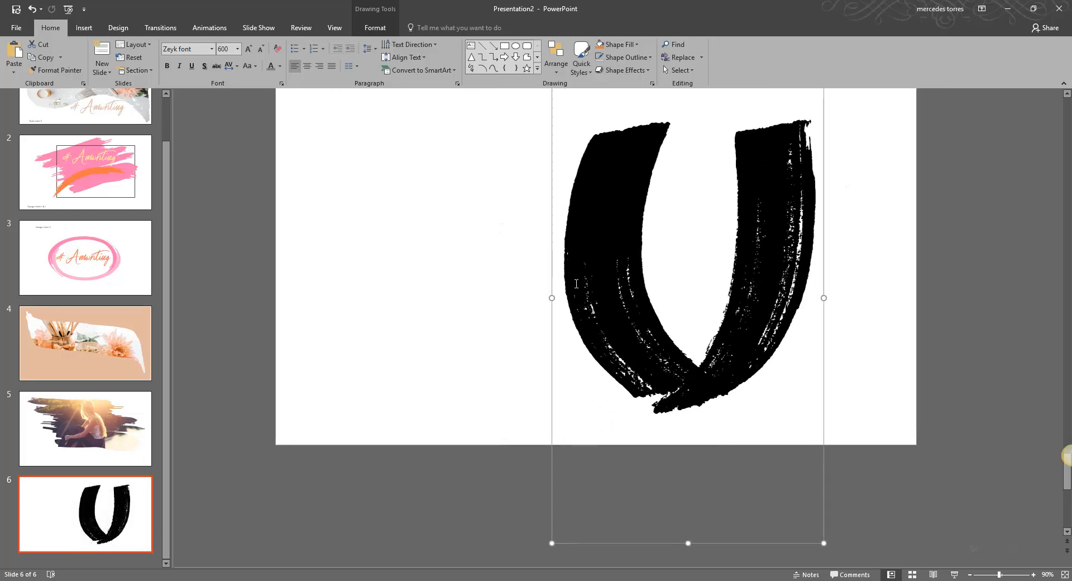
Cut the U text box from the slide and open Slide Master view.
right_click(553, 275)
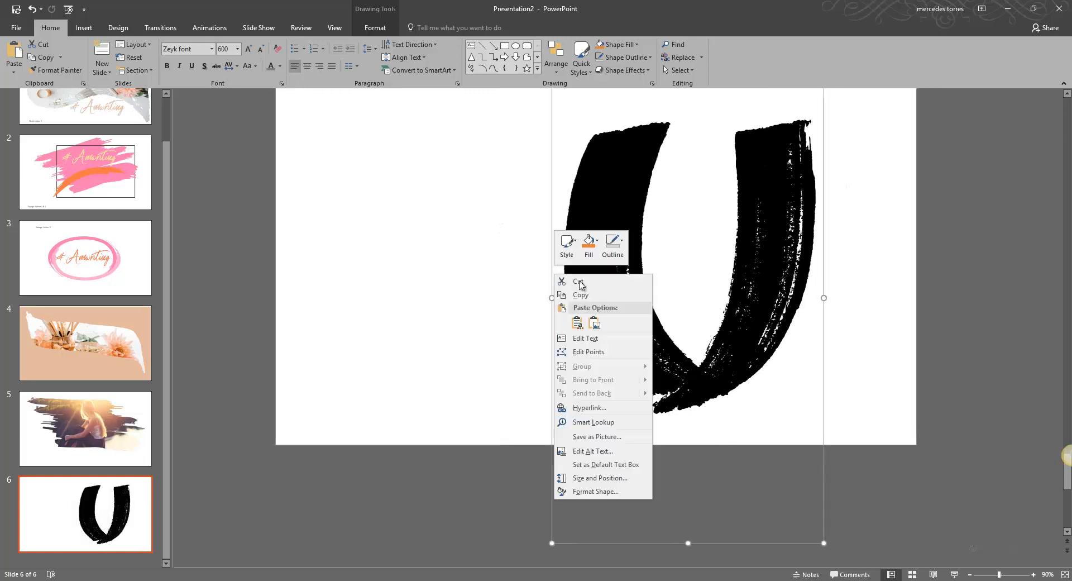
left_click(571, 294)
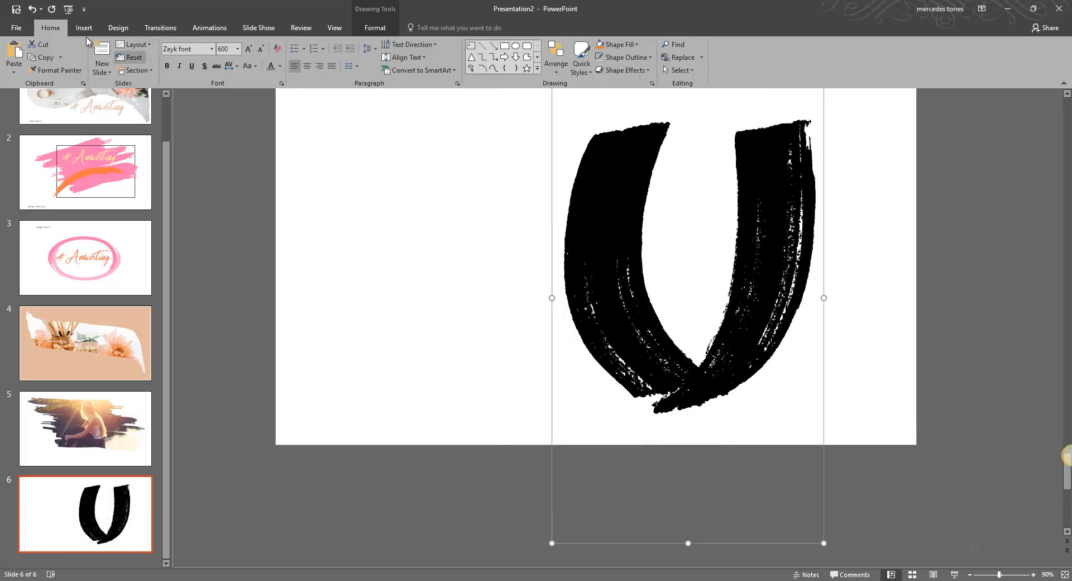
left_click(334, 29)
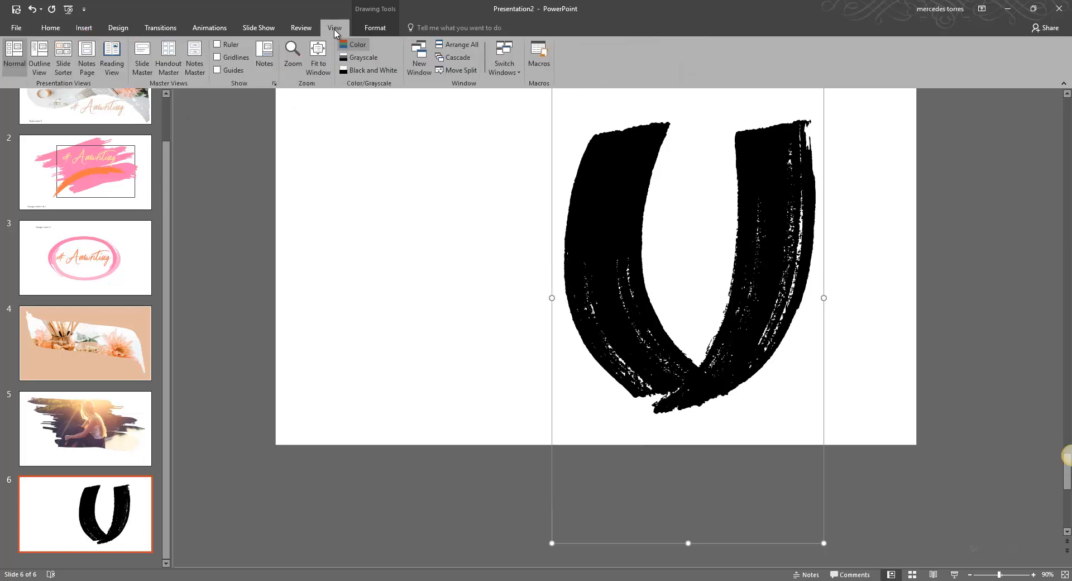
left_click(143, 59)
scroll(128, 263, "up", 3)
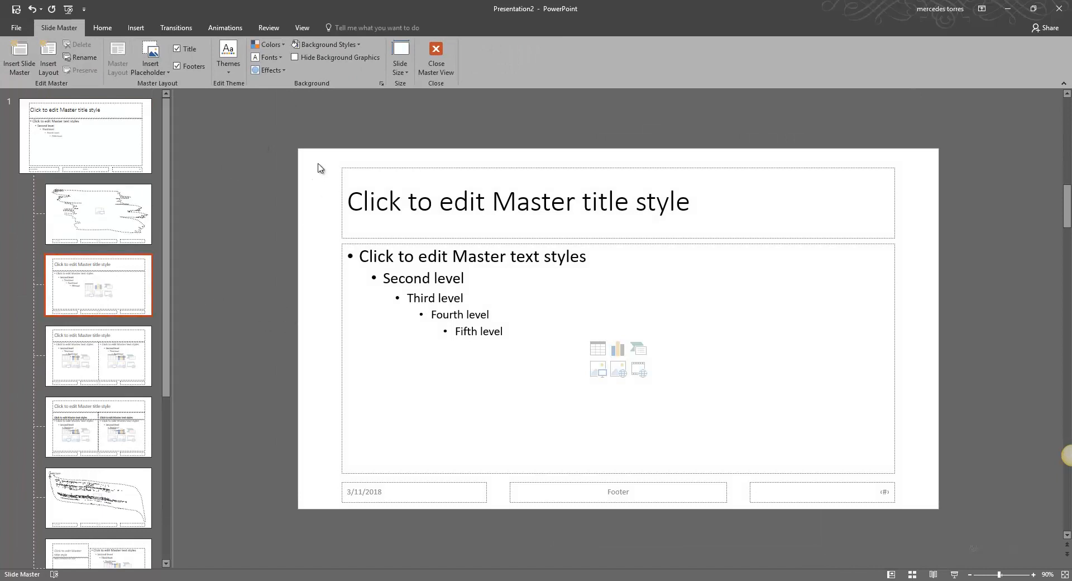
Select all placeholders on the selected layout and delete them.
mouse_move(321, 158)
left_mouse_down()
mouse_move(557, 427)
mouse_move(849, 505)
mouse_move(917, 509)
left_mouse_up()
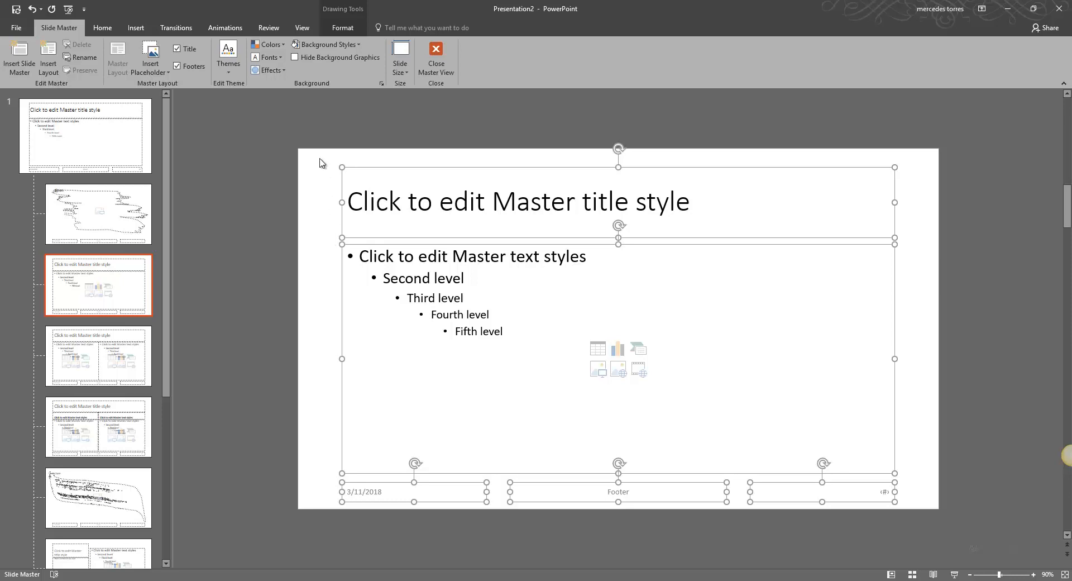
right_click(583, 315)
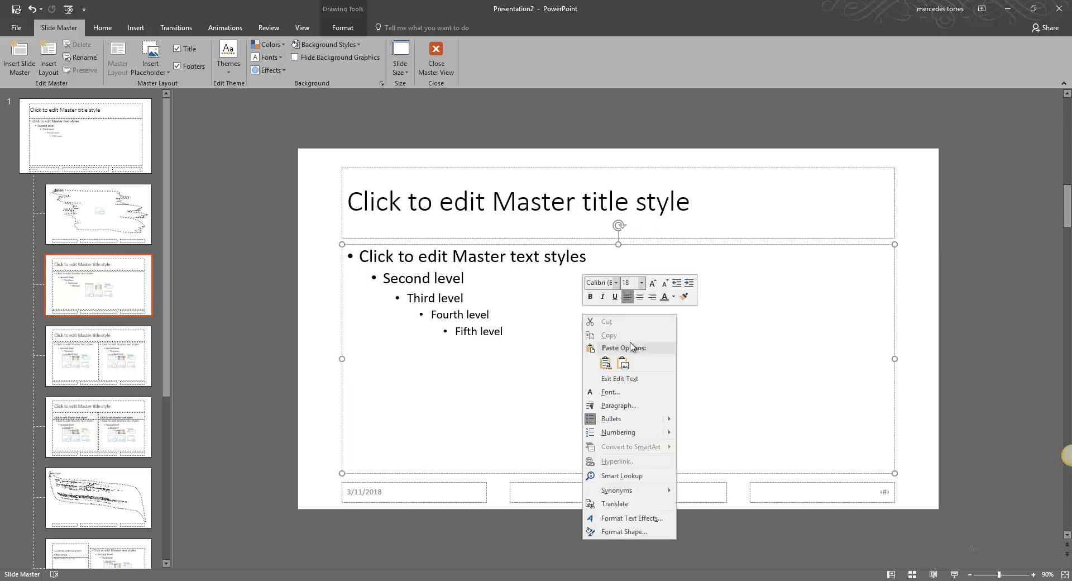
left_click(307, 221)
mouse_move(317, 158)
left_mouse_down()
mouse_move(493, 359)
mouse_move(695, 412)
mouse_move(872, 503)
mouse_move(910, 509)
left_mouse_up()
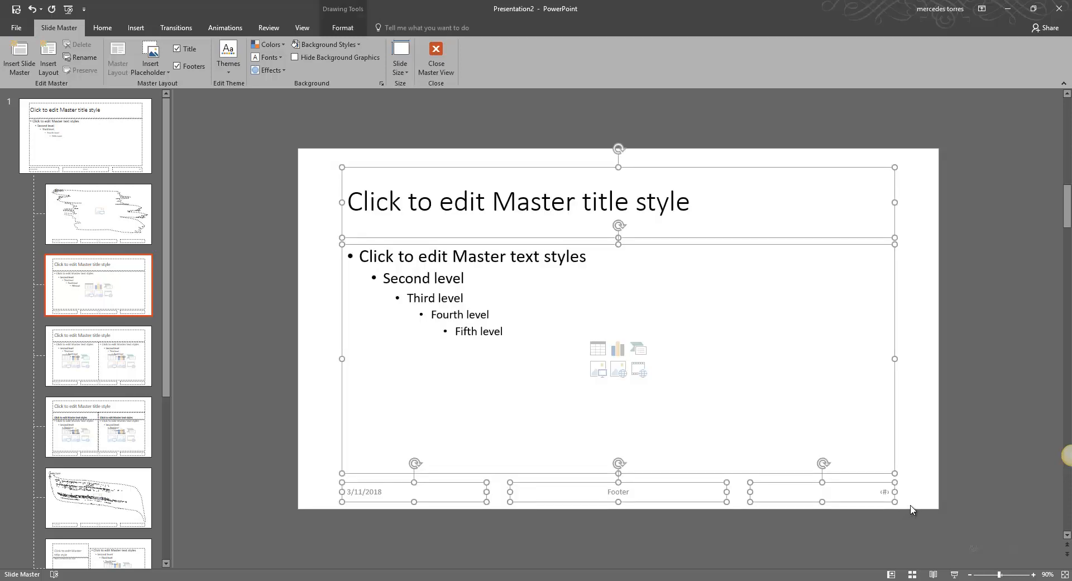
key("Delete")
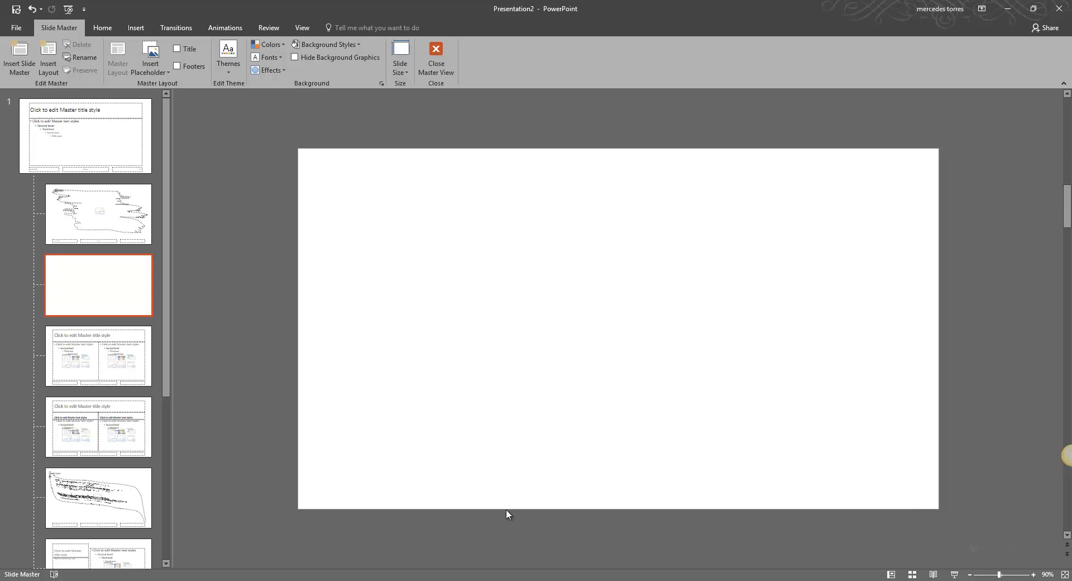
Paste the U text box into the empty layout and move it to the right side.
right_click(644, 290)
left_click(664, 310)
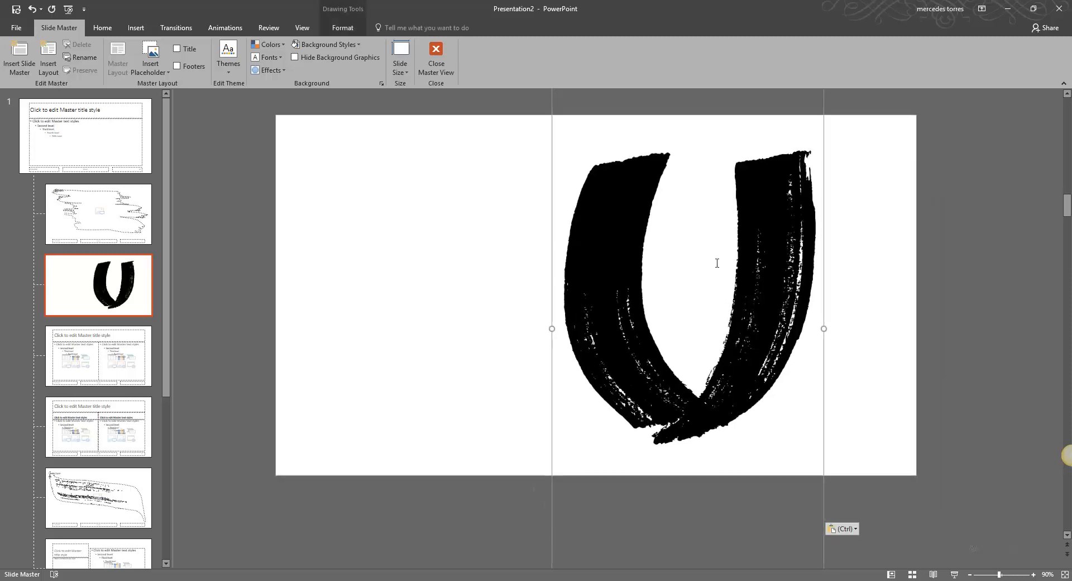
left_click_drag(550, 304, 797, 278)
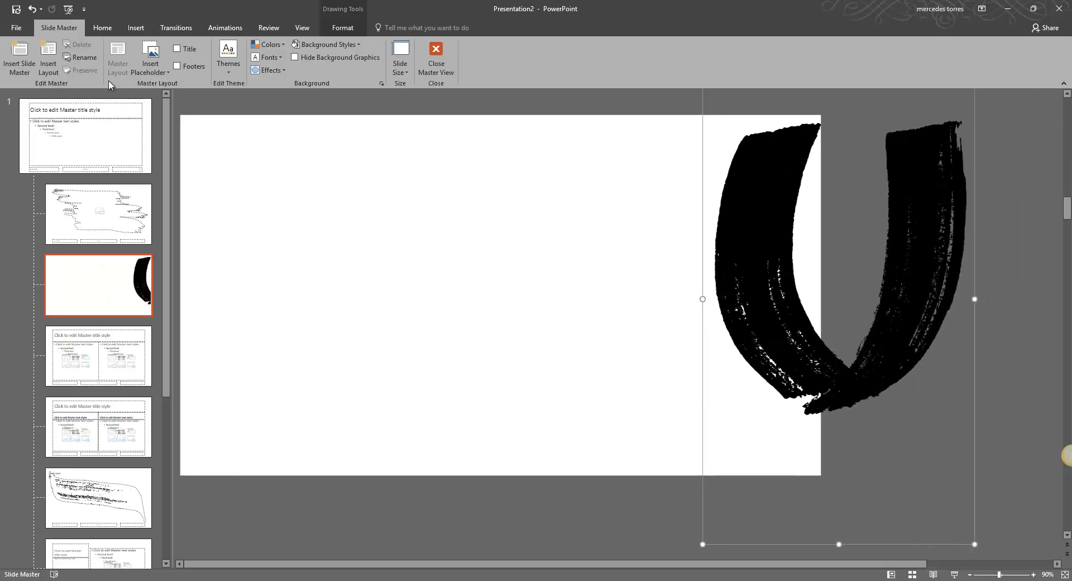
Insert a Picture placeholder about 6.6 in tall and 8.9 in wide on the left of the layout.
left_click(136, 28)
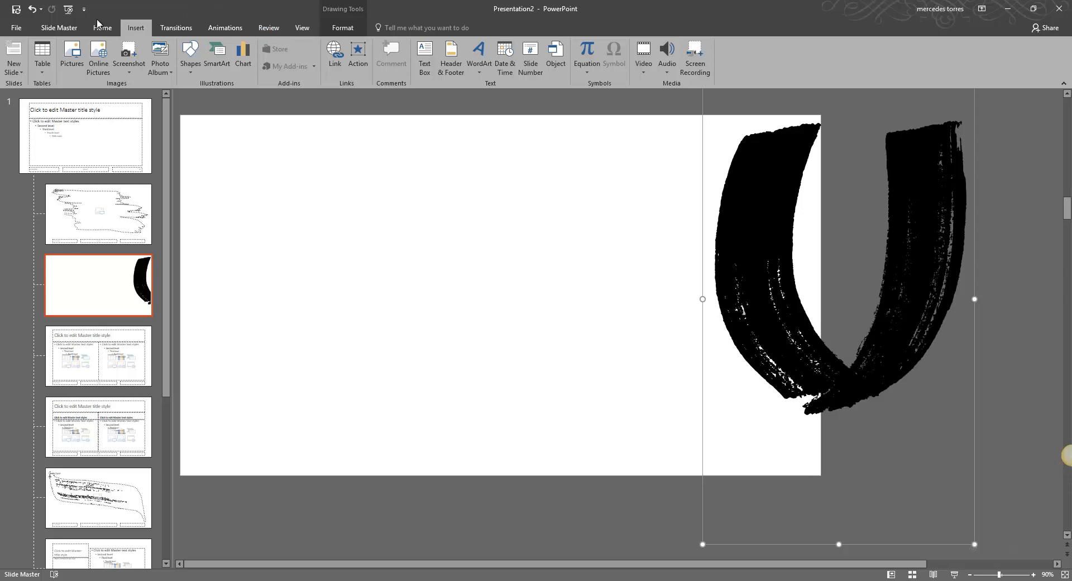
left_click(59, 28)
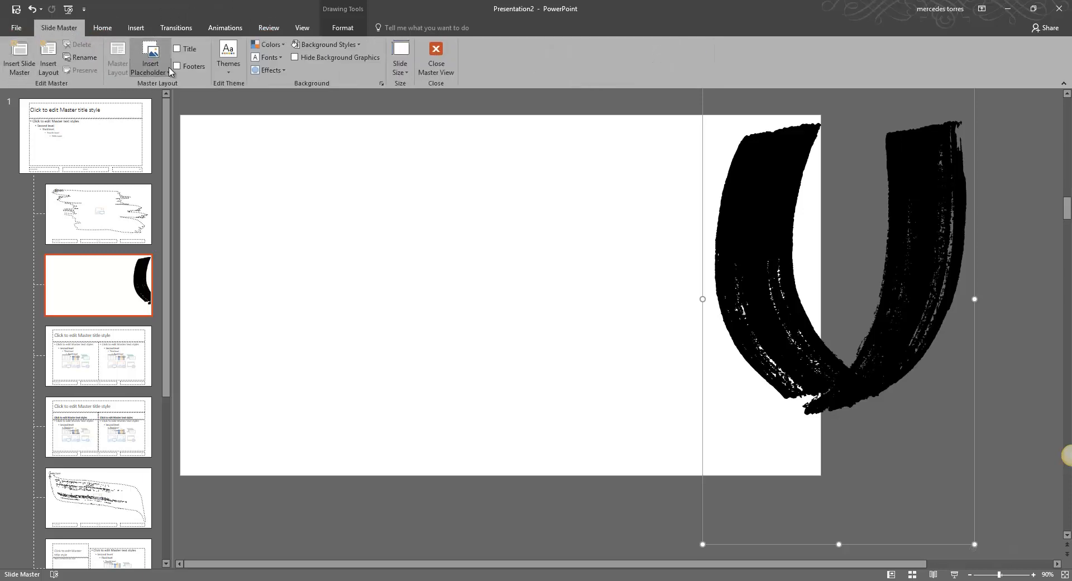
left_click(150, 66)
left_click(159, 141)
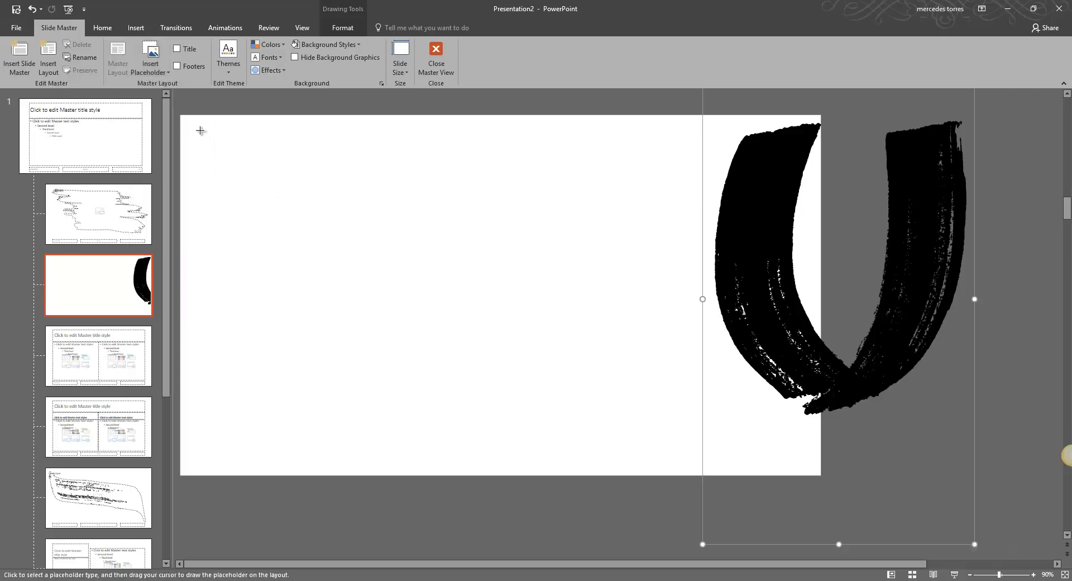
left_click_drag(202, 148, 627, 447)
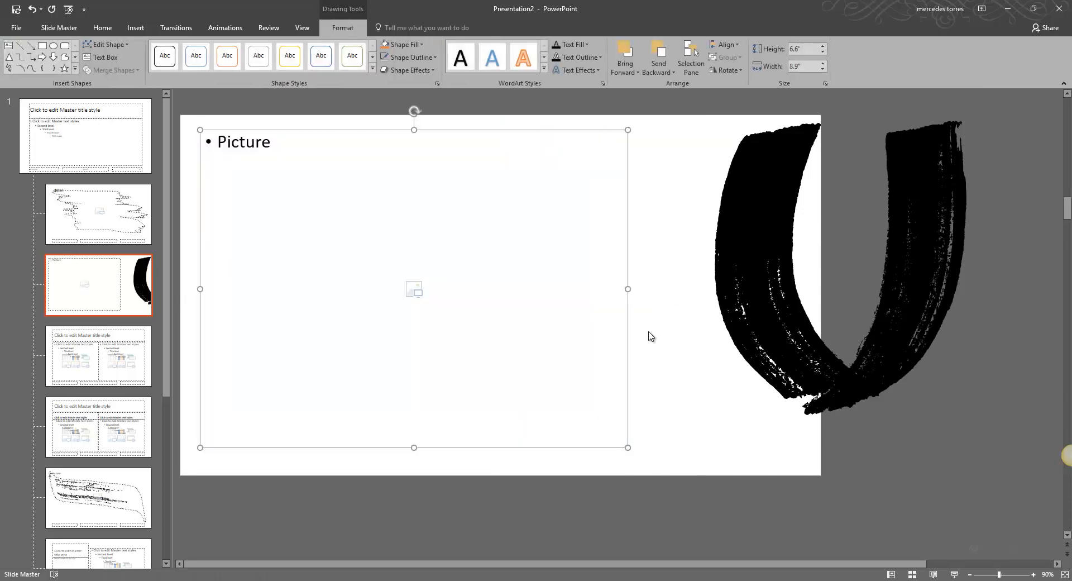
Reposition the U text box so it overlaps the right part of the picture placeholder.
left_click(762, 333)
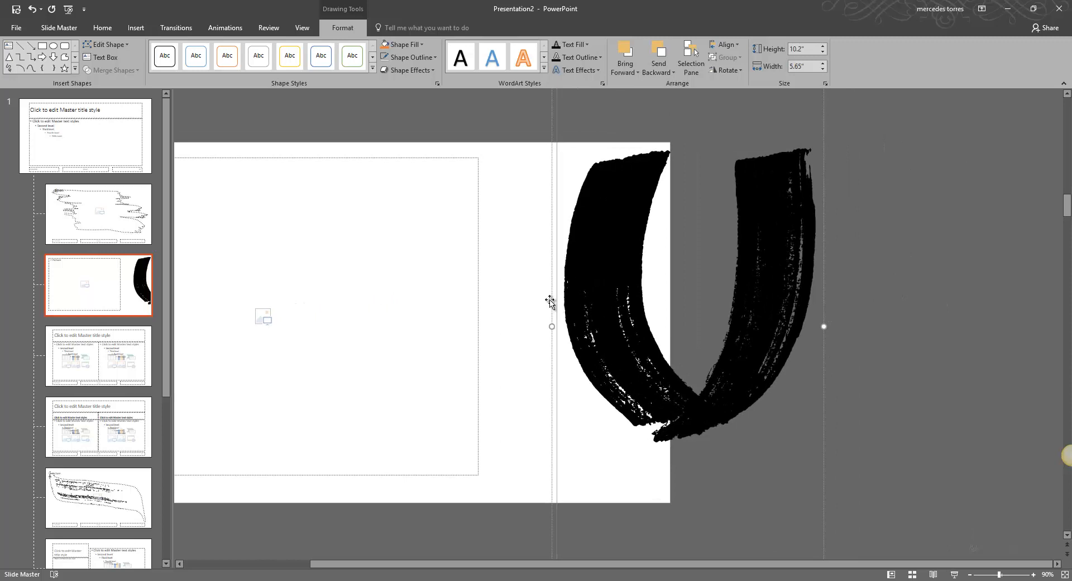
mouse_move(551, 303)
left_mouse_down()
mouse_move(391, 292)
mouse_move(149, 327)
mouse_move(191, 364)
mouse_move(186, 342)
mouse_move(200, 326)
left_mouse_up()
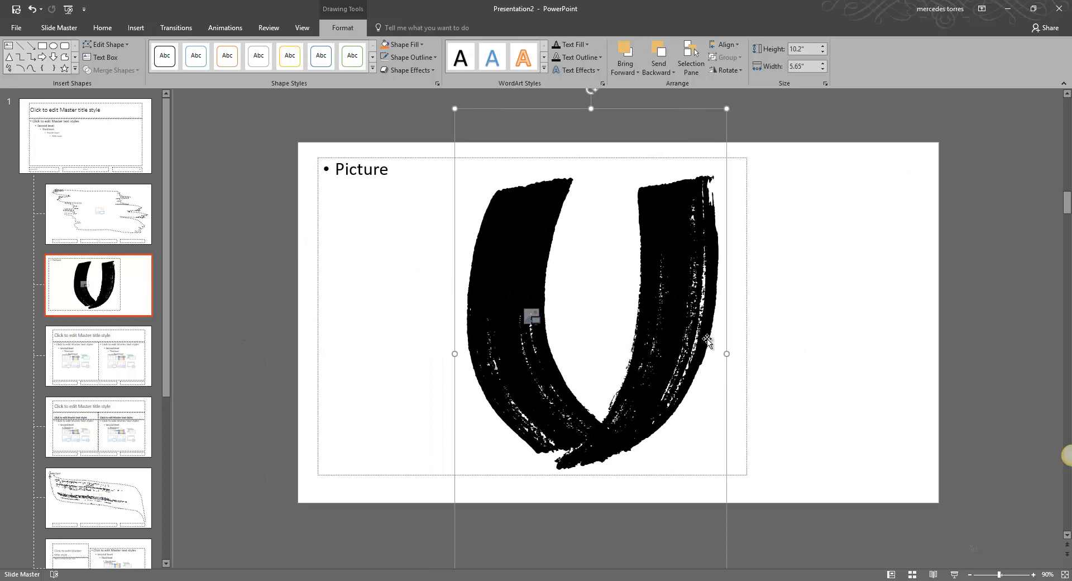
left_click_drag(637, 109, 912, 125)
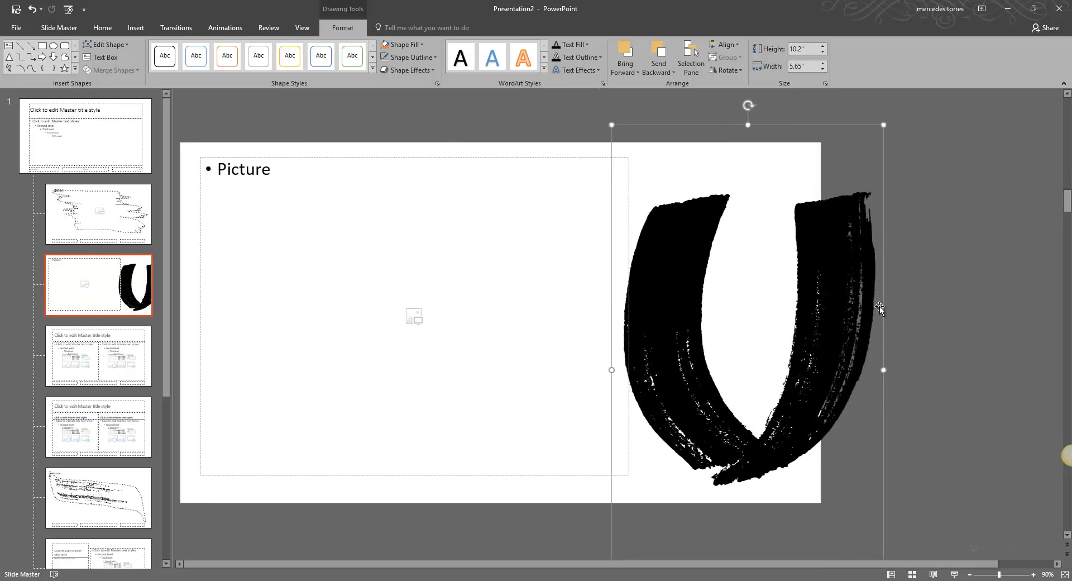
Undo the last change to the U text box.
scroll(870, 305, "right", 6)
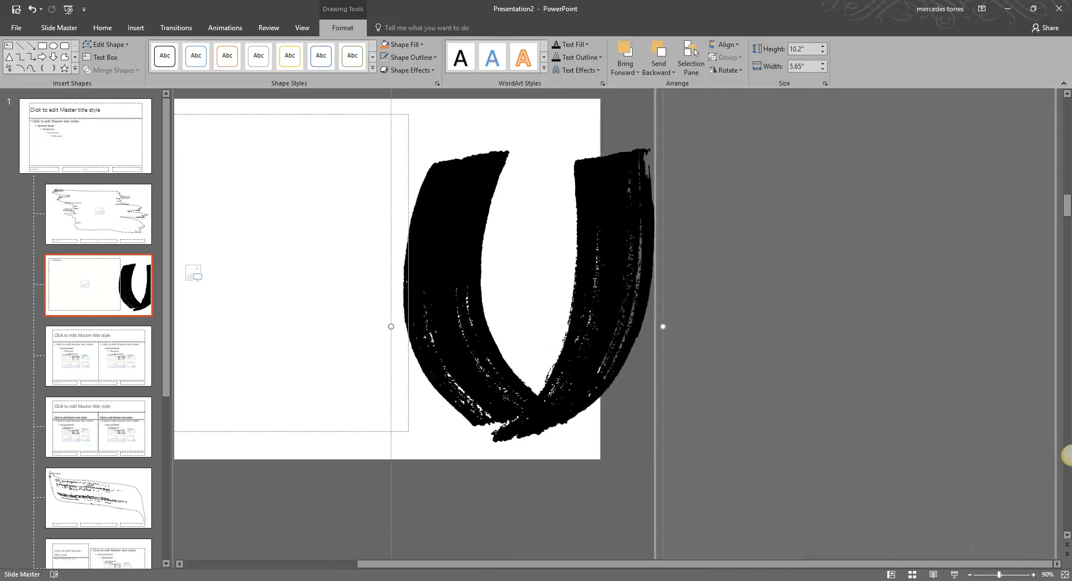
scroll(472, 274, "left", 4)
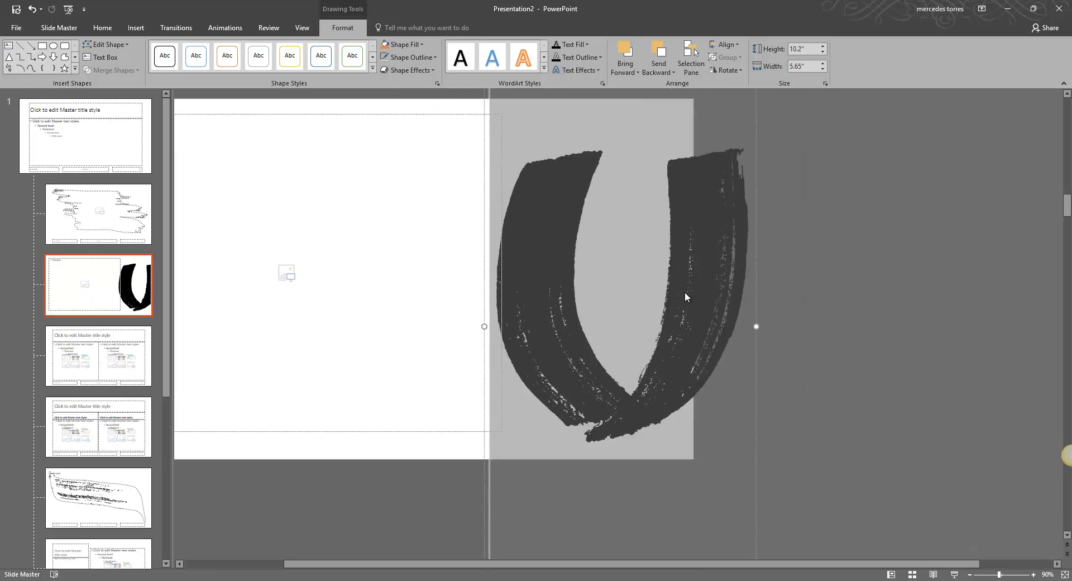
scroll(686, 297, "left", 5)
key("ctrl+z")
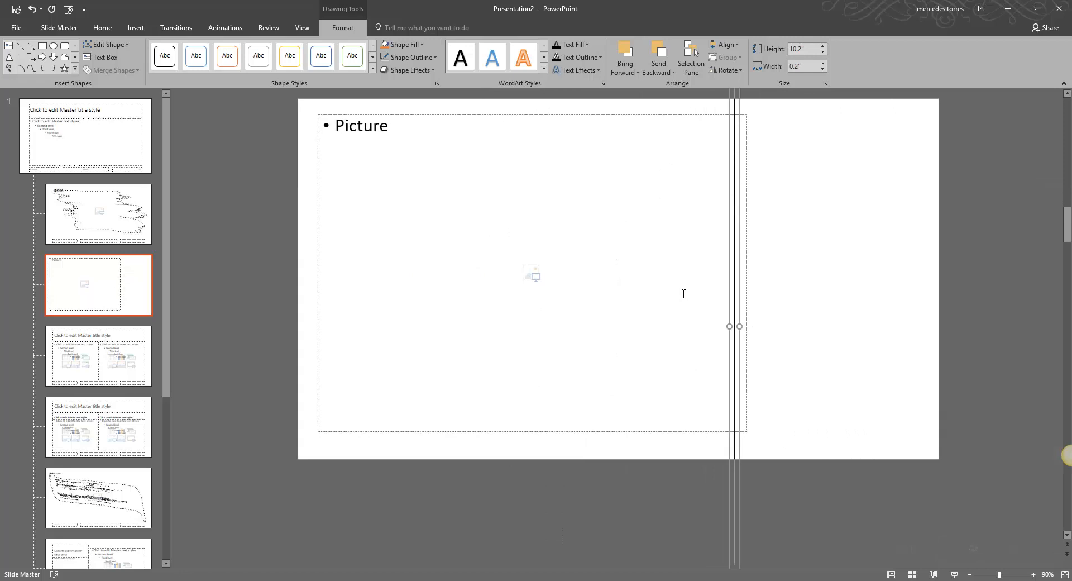
Redo the U text box move and drag it over the picture placeholder so they overlap.
key("ctrl+y")
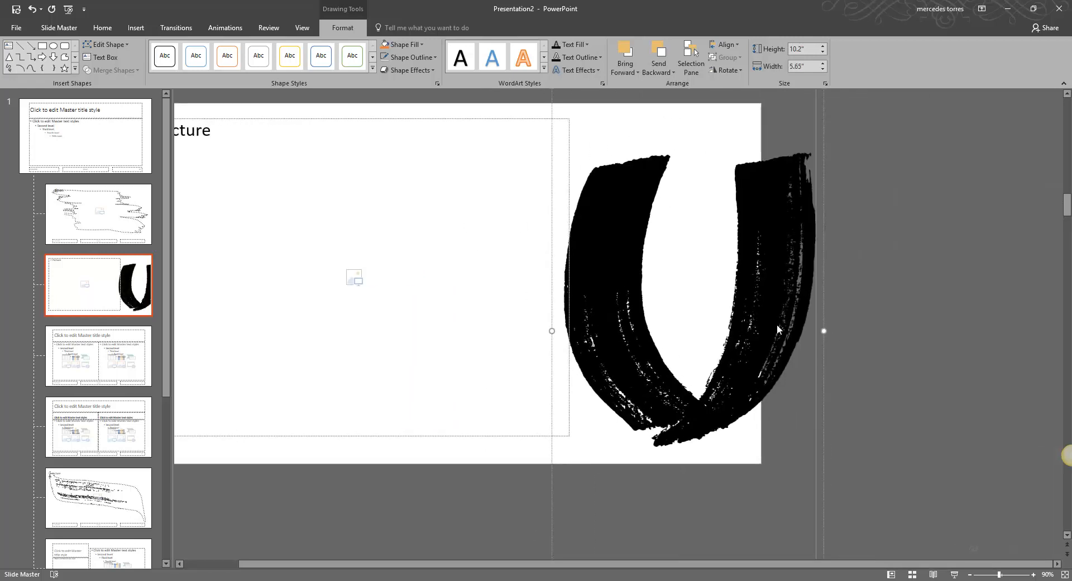
scroll(883, 247, "up", 3)
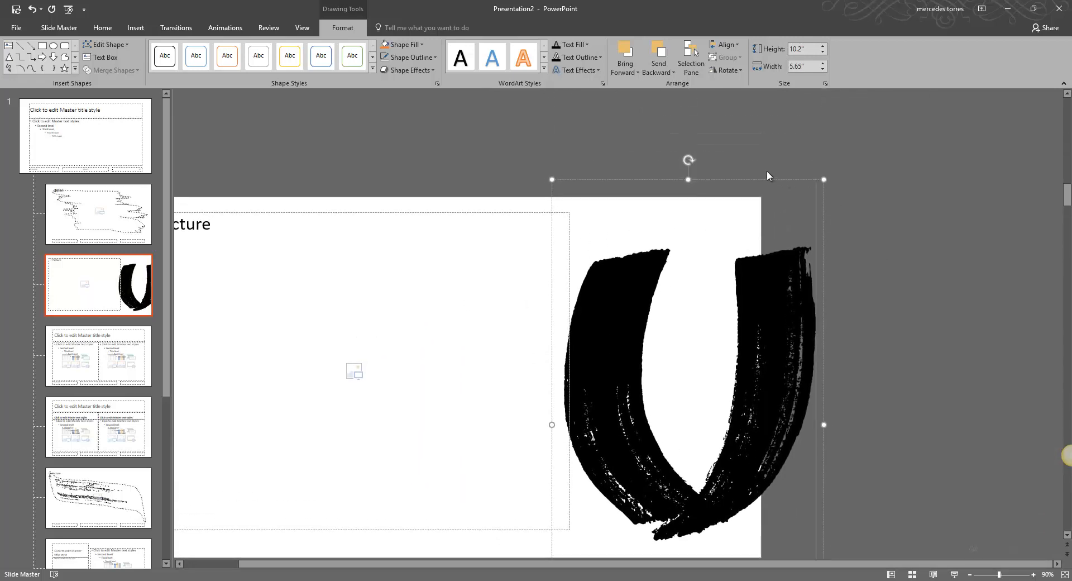
left_click_drag(767, 181, 391, 170)
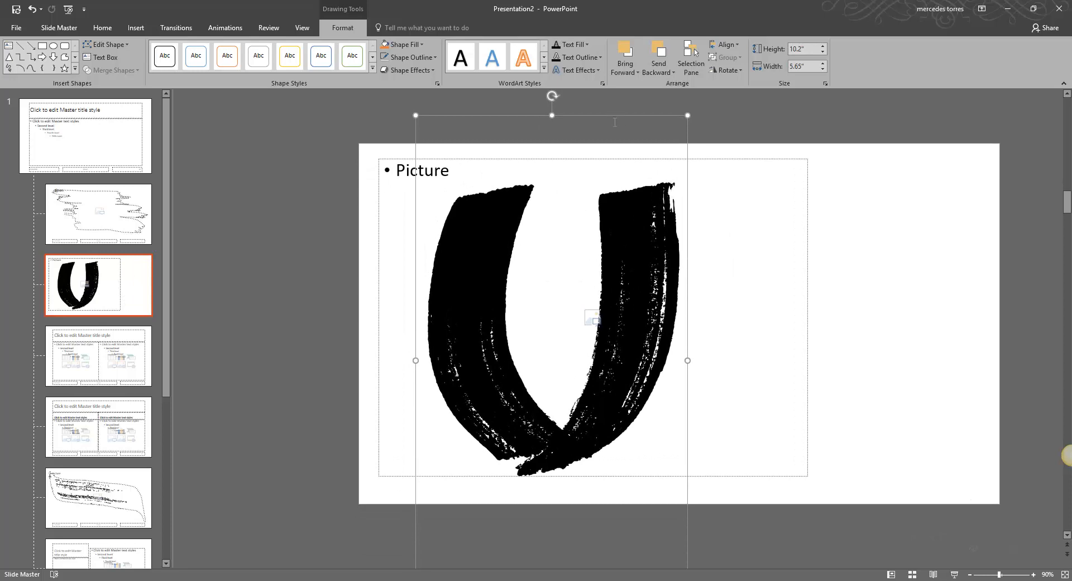
Bring the U text box to the front.
left_click(625, 55)
left_click(626, 72)
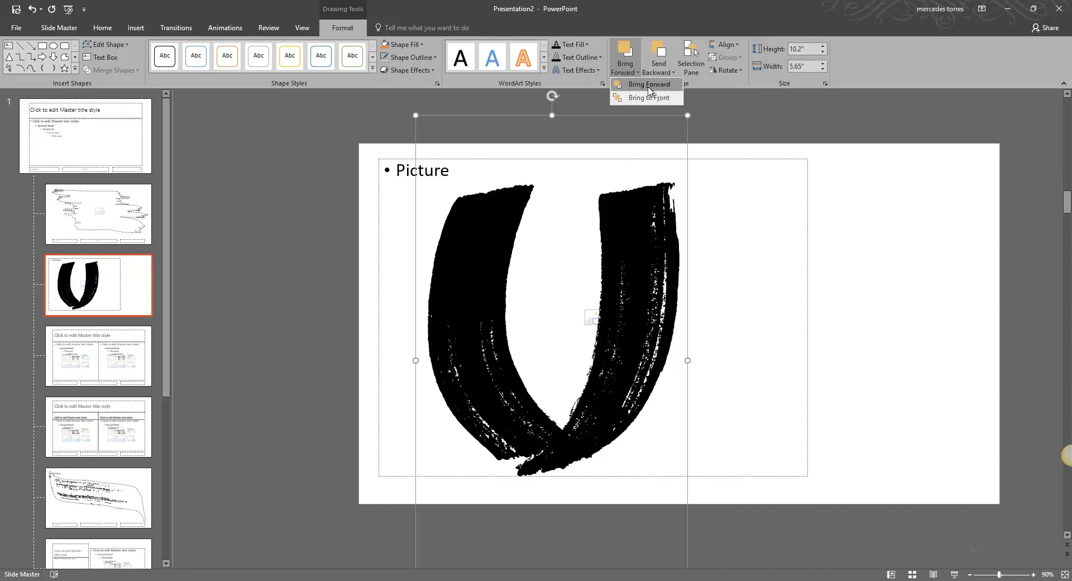
left_click(648, 97)
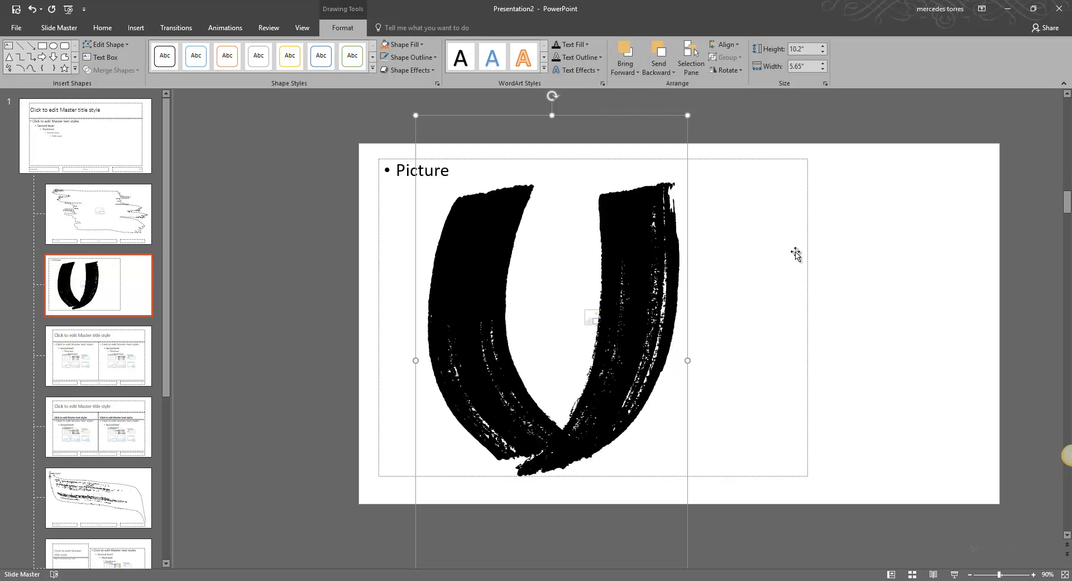
Select the picture placeholder together with the U text box and merge them with Intersect.
left_click(744, 256)
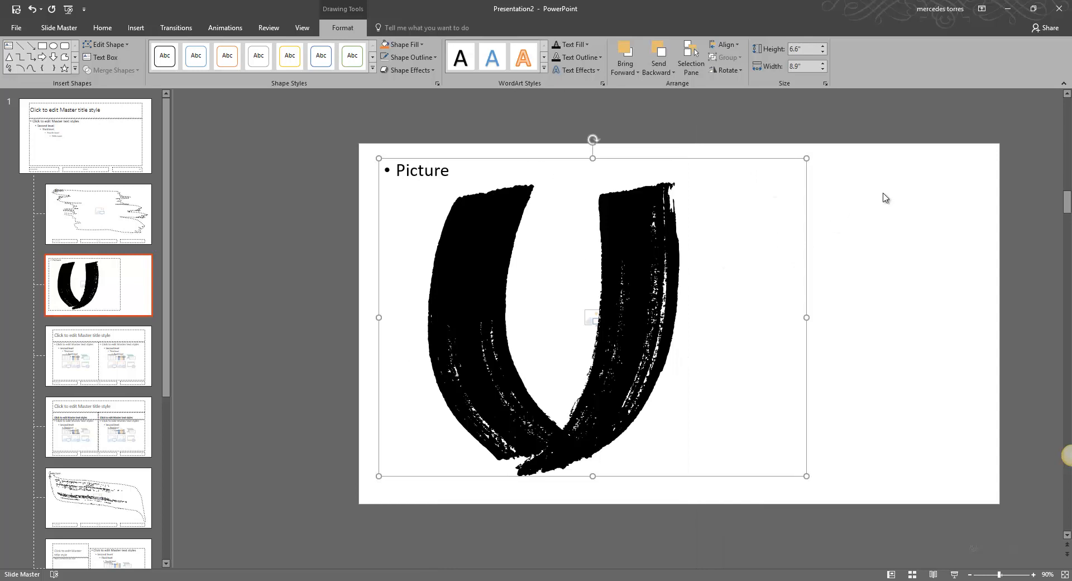
left_click(639, 356, "shift")
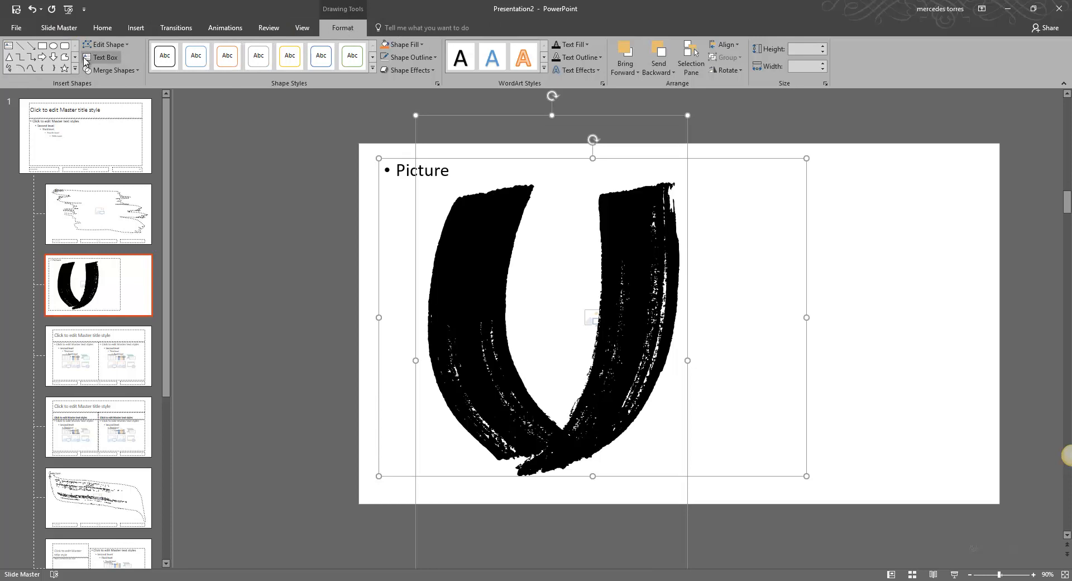
left_click(114, 71)
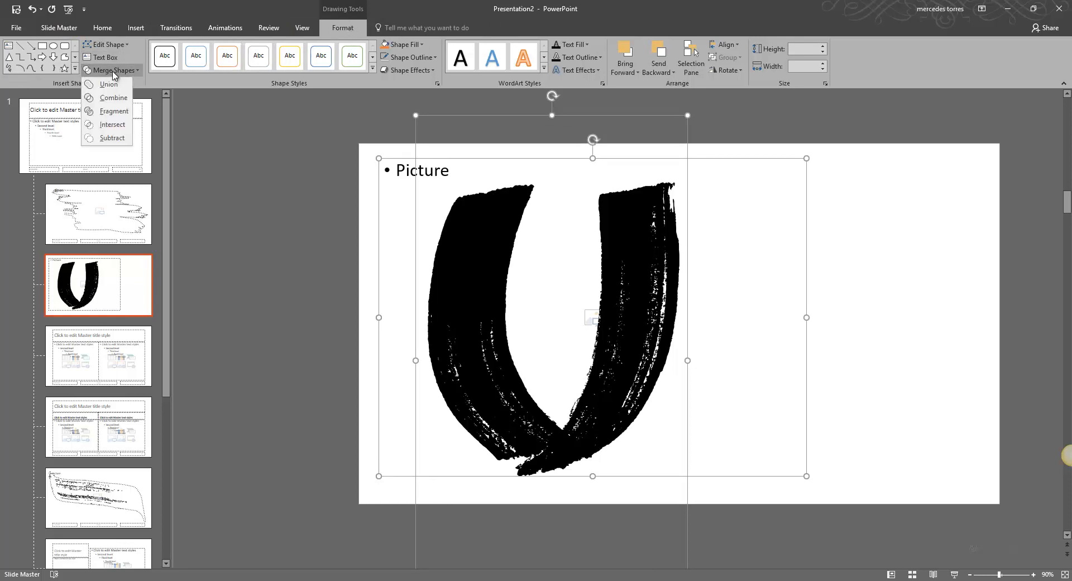
left_click(112, 128)
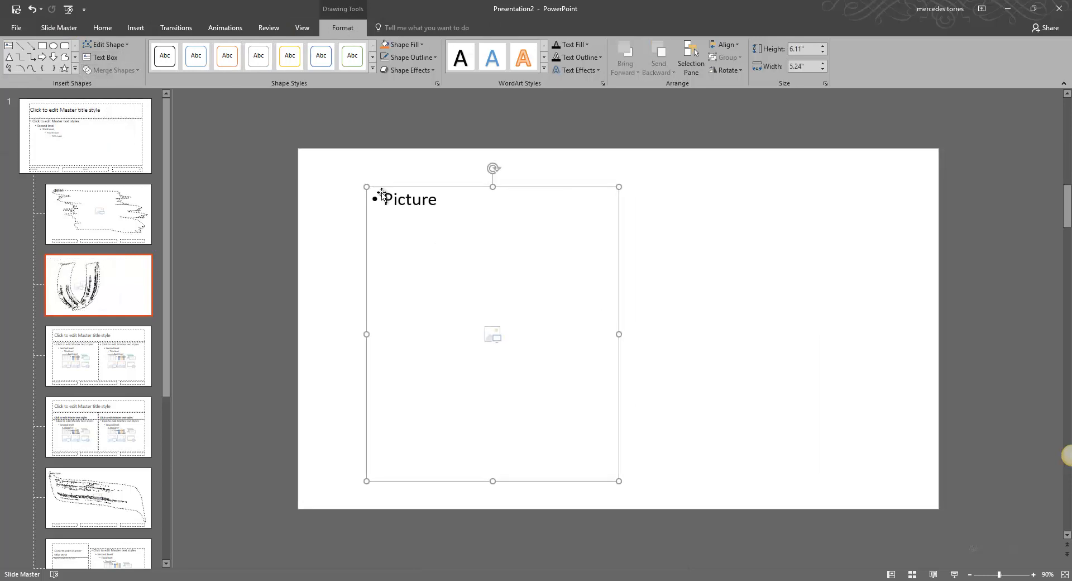
Move and resize the U-shaped placeholder to about 7.06 in tall and 7.19 in wide on the layout's right.
left_click_drag(472, 190, 604, 185)
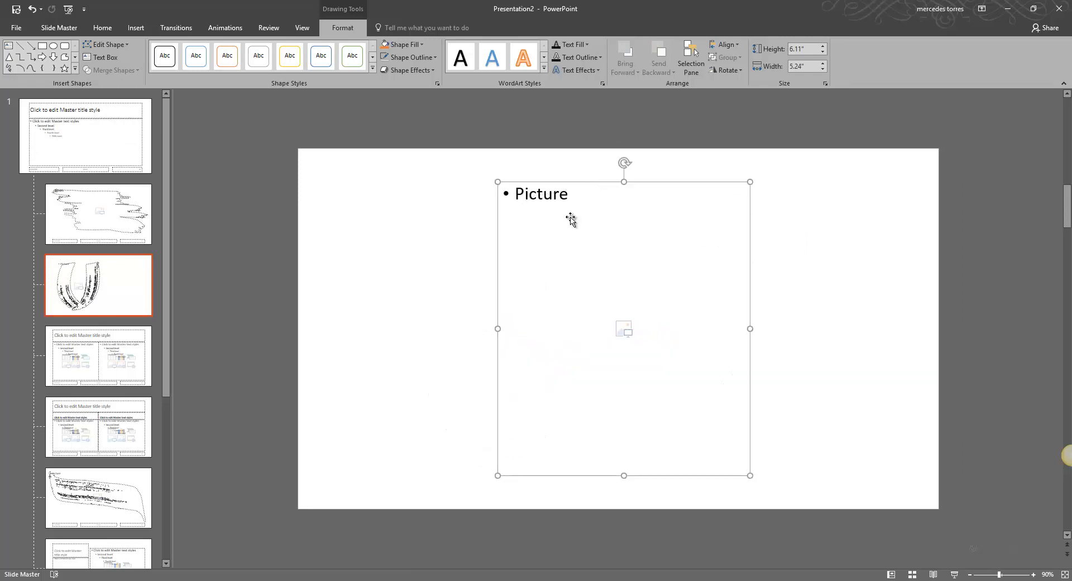
left_click(395, 168)
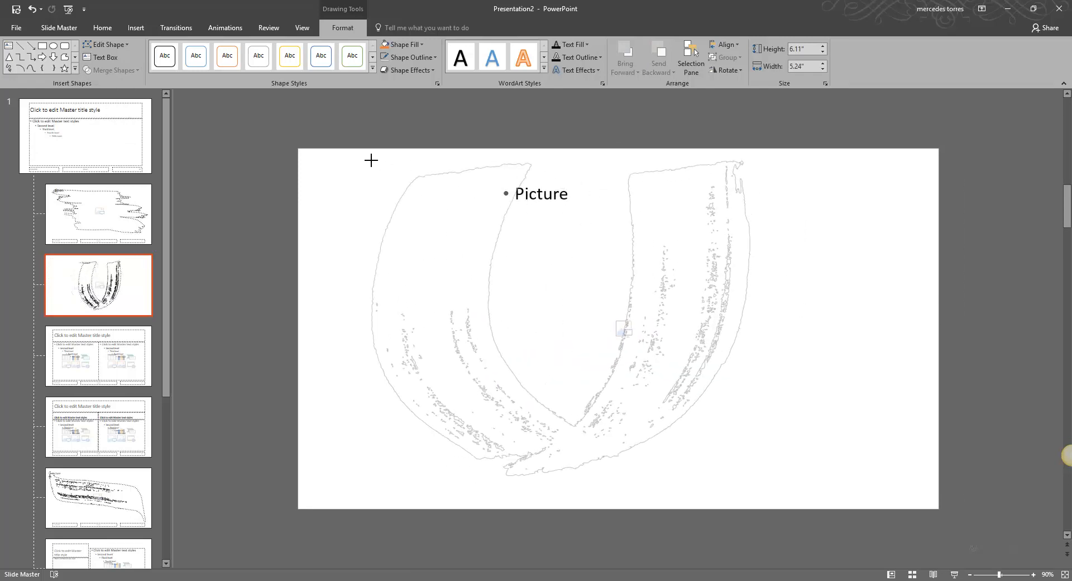
left_click(370, 160)
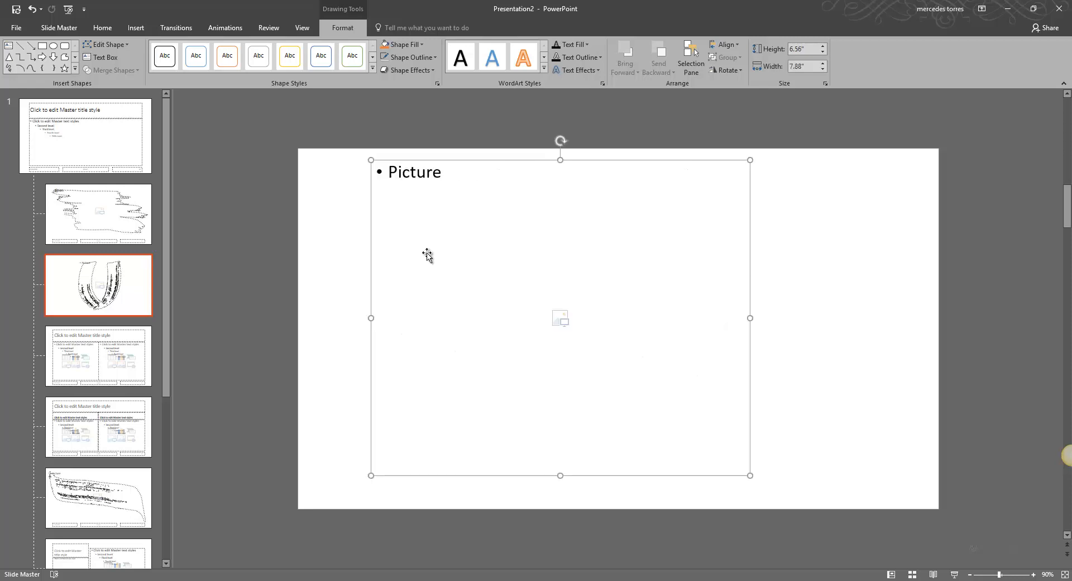
left_click(782, 484)
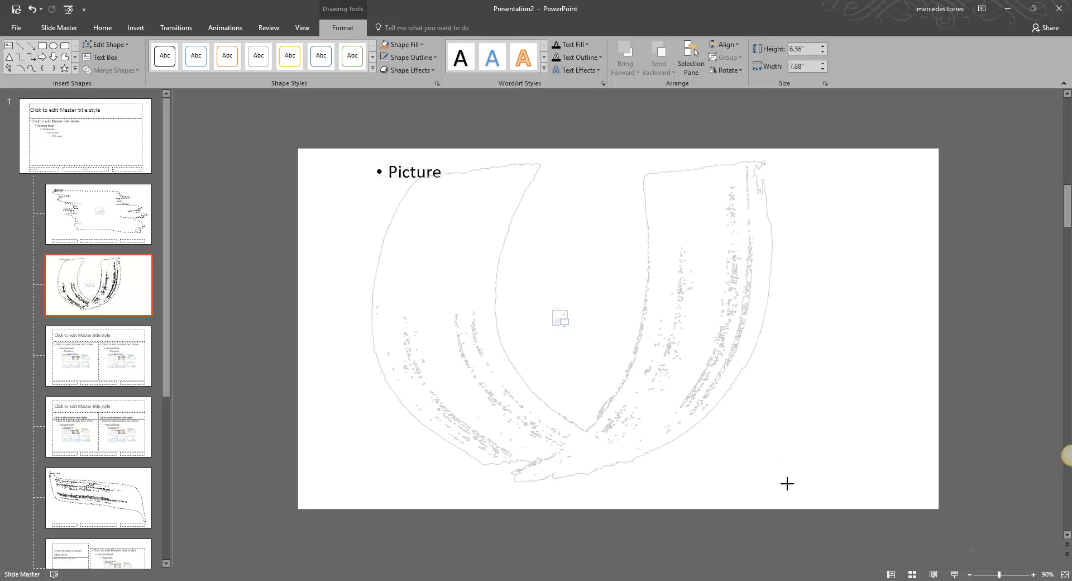
left_click_drag(831, 498, 832, 499)
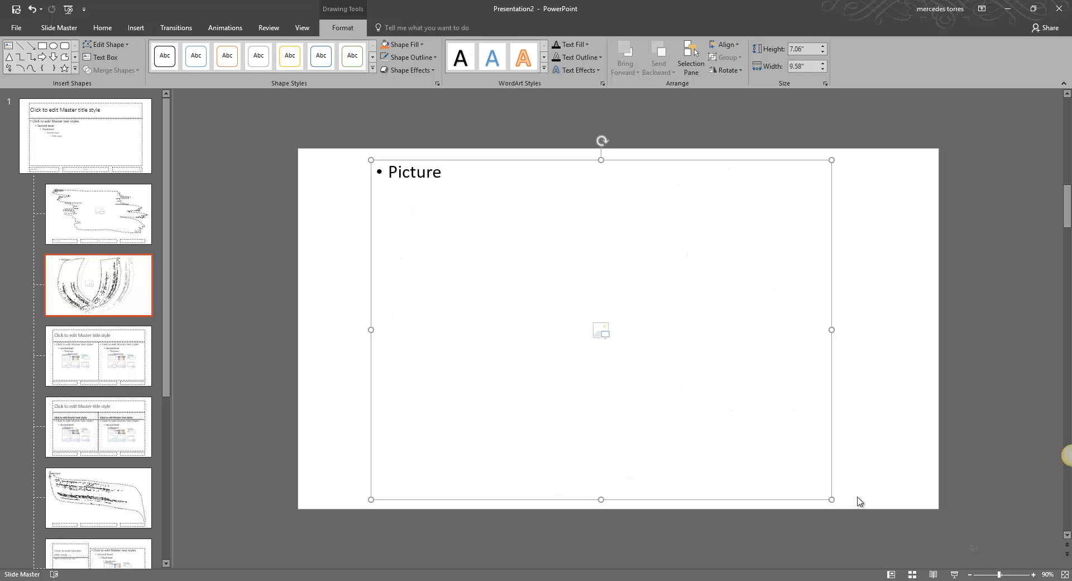
left_click(366, 330)
left_click_drag(486, 338, 487, 338)
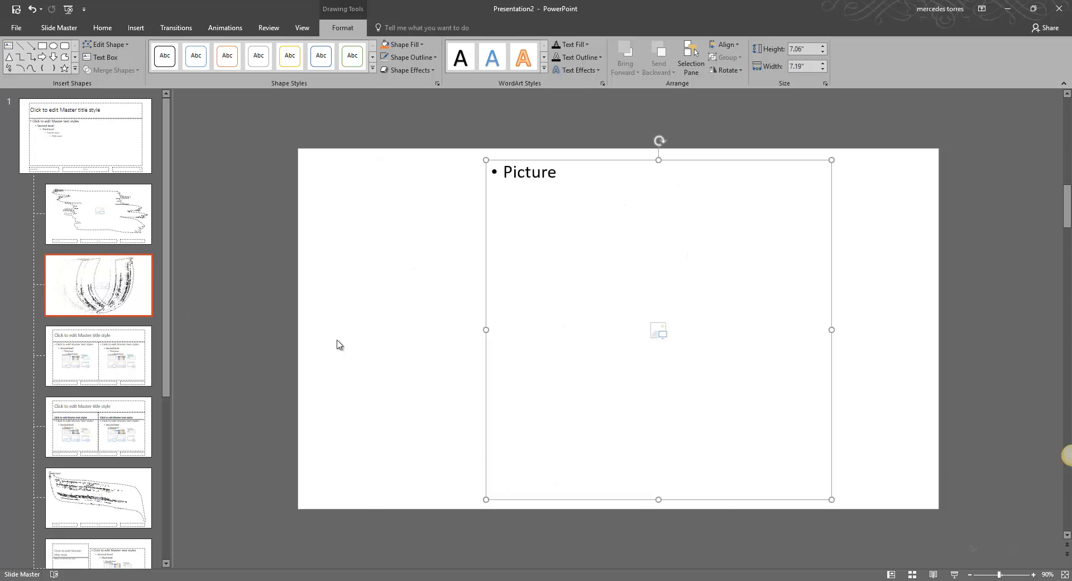
left_click(407, 340)
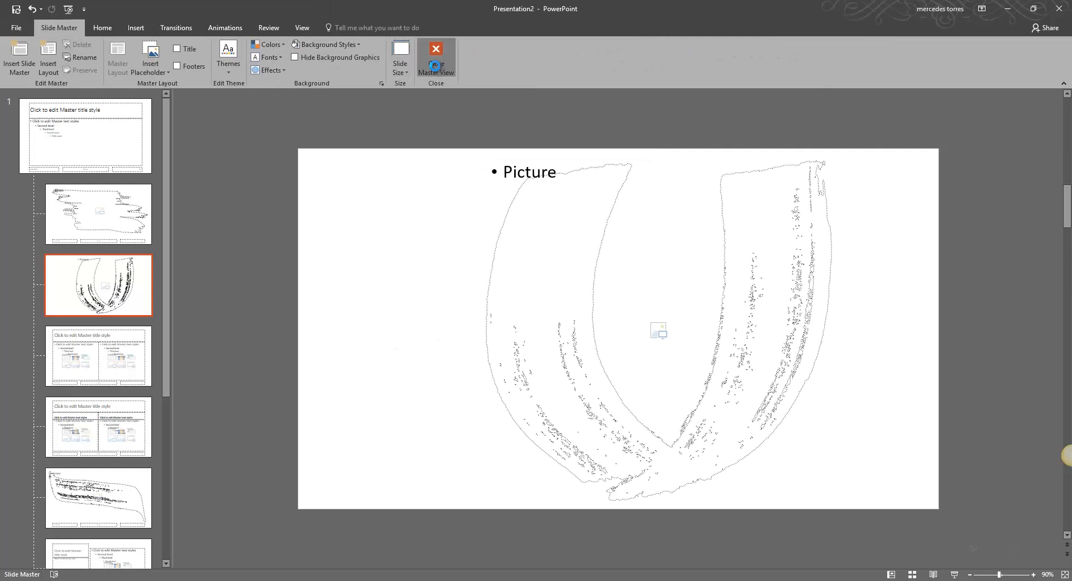
Close Master View and delete the slide holding the U letter text box.
left_click(435, 63)
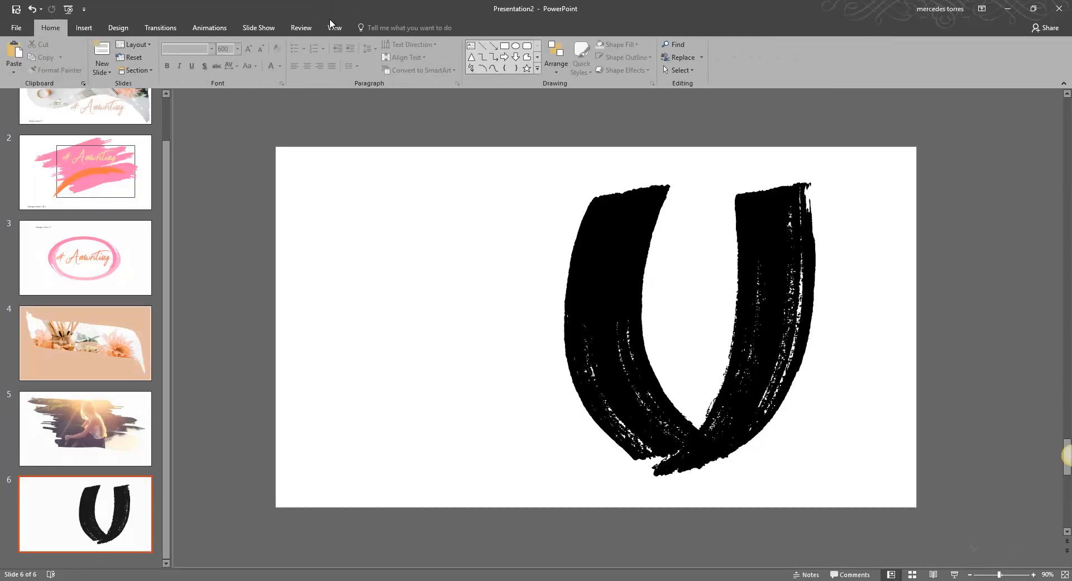
left_click(585, 312)
key("Delete")
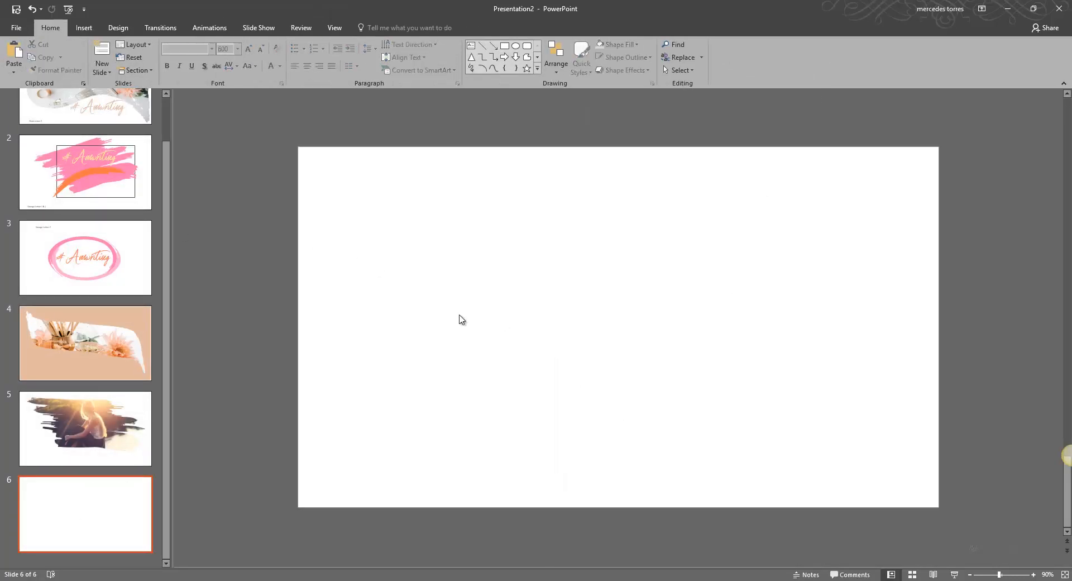
right_click(94, 489)
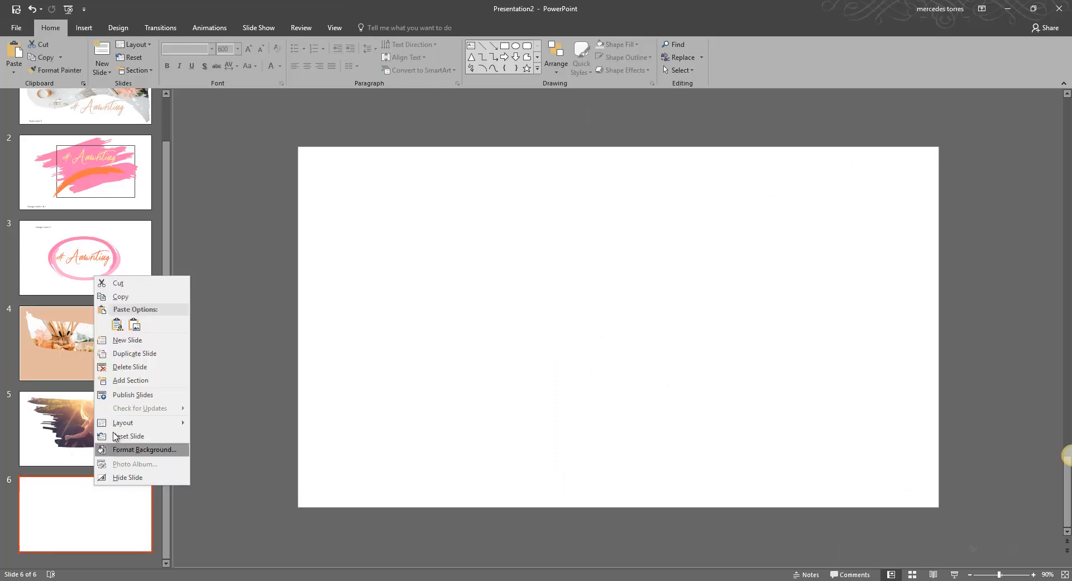
left_click(130, 368)
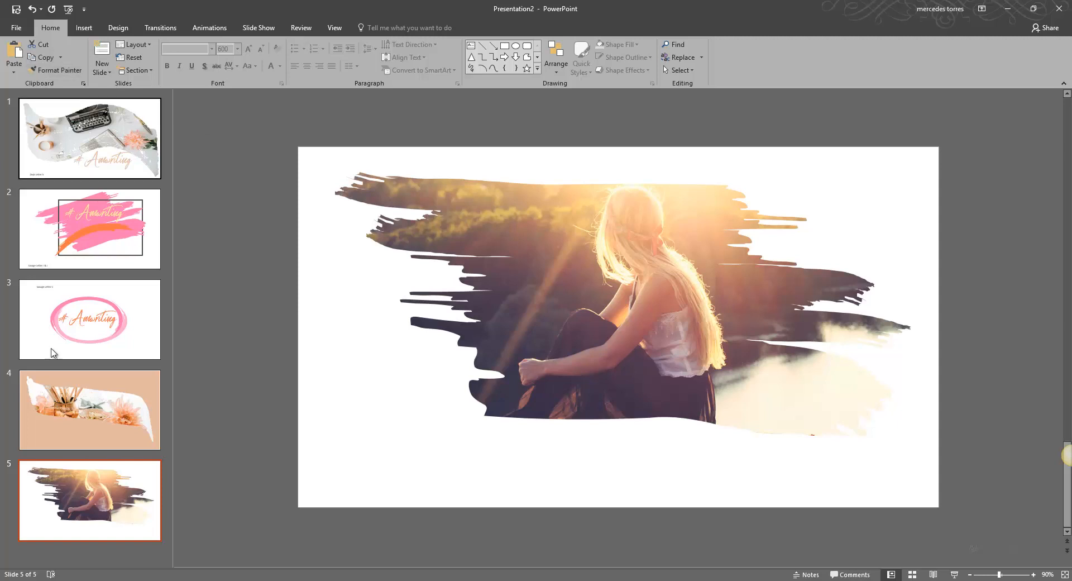
Add a new slide using the U-shaped picture placeholder layout.
left_click(84, 27)
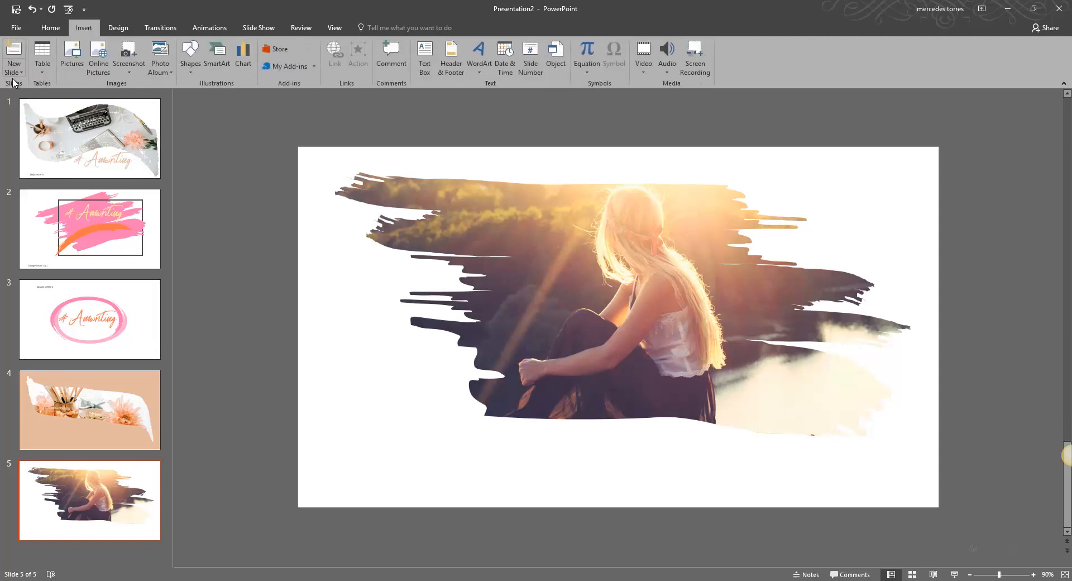
left_click(14, 72)
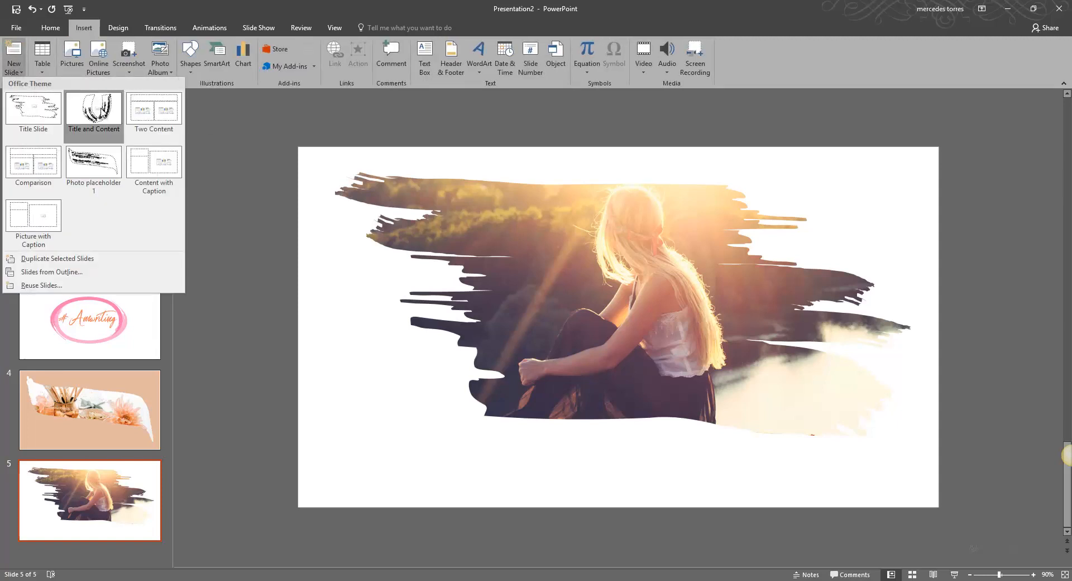
left_click(93, 109)
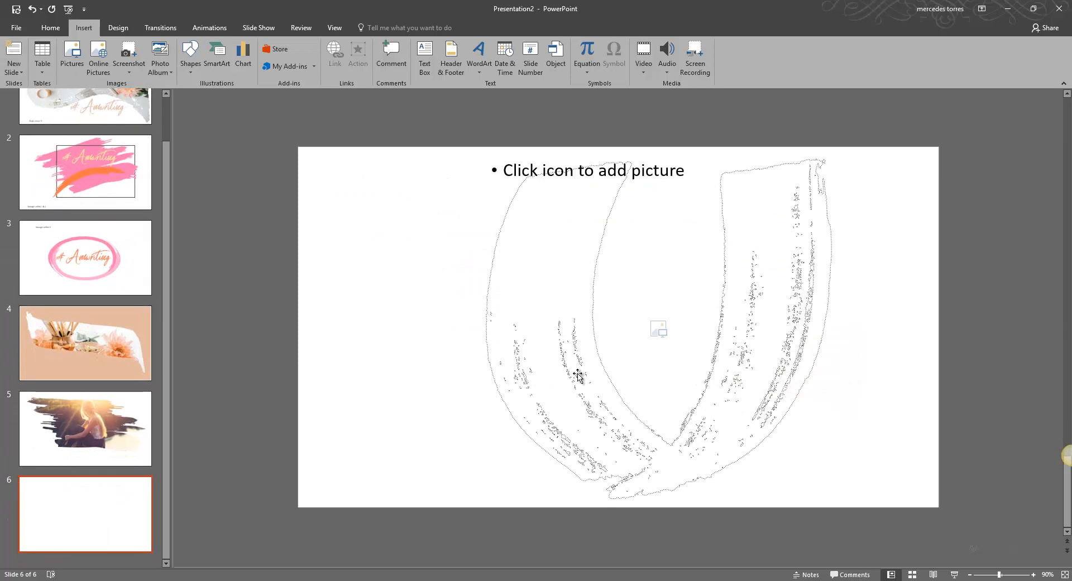
Reposition and resize the placeholder, then fill it with the picture 'girl by water'.
left_click_drag(531, 268, 474, 263)
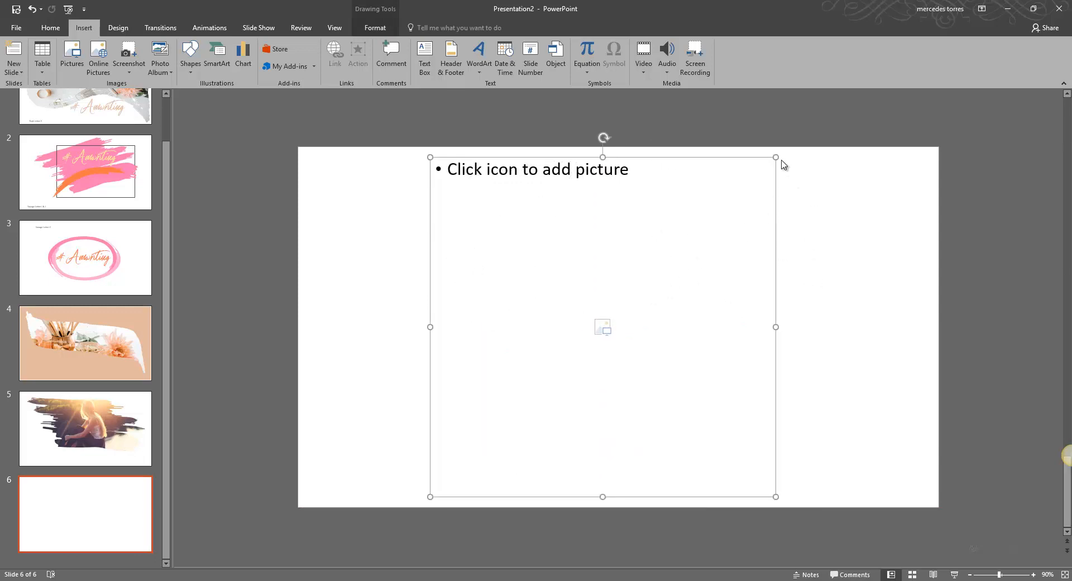
mouse_move(778, 157)
left_mouse_down()
mouse_move(742, 177)
mouse_move(768, 171)
left_mouse_up()
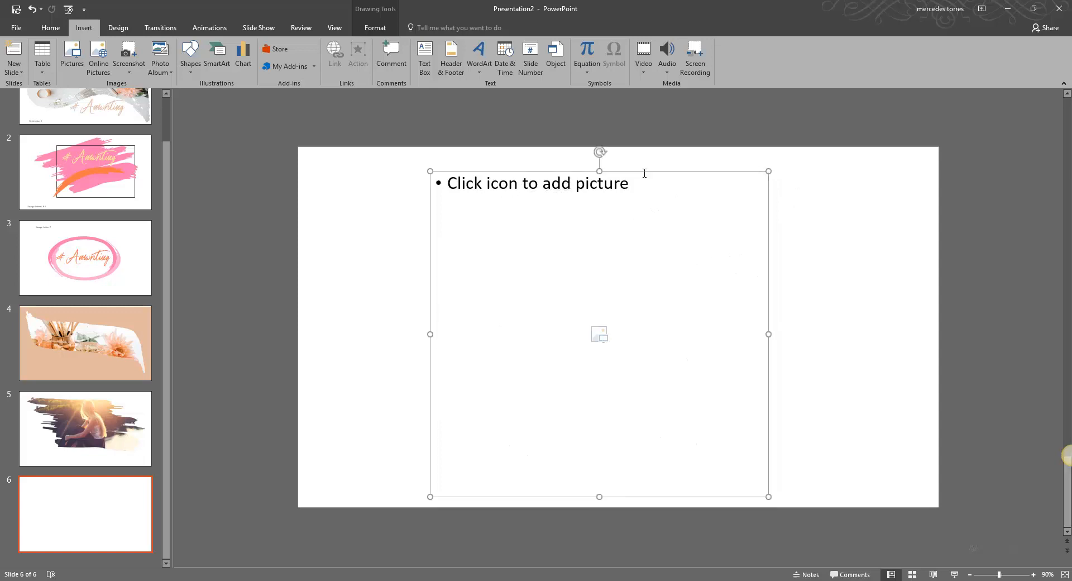
left_click(600, 336)
left_click(493, 98)
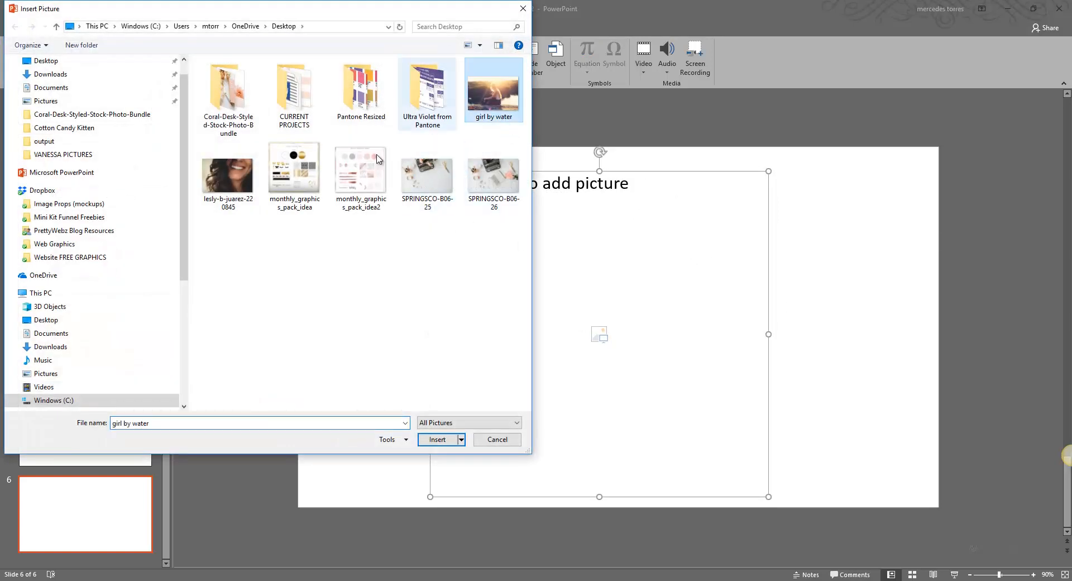
left_click(437, 439)
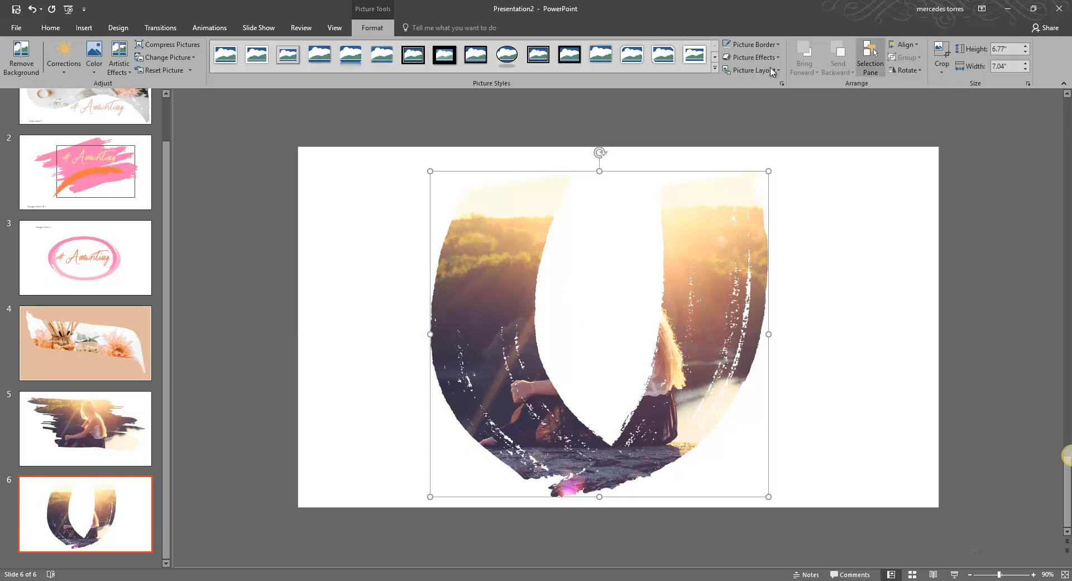
Crop the picture, shifting and enlarging the image inside the U shape.
left_click(288, 58)
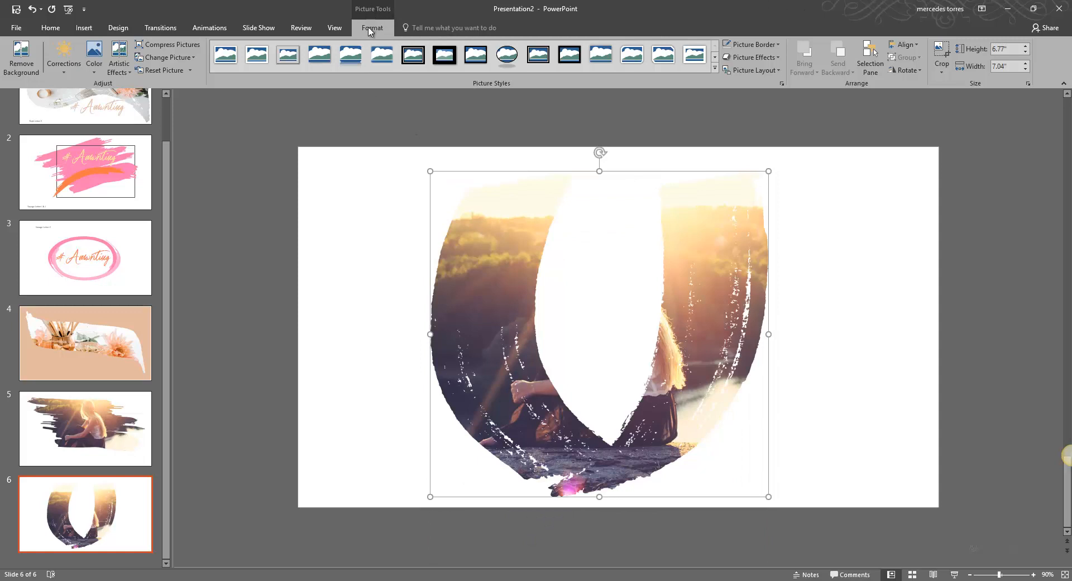
left_click(942, 51)
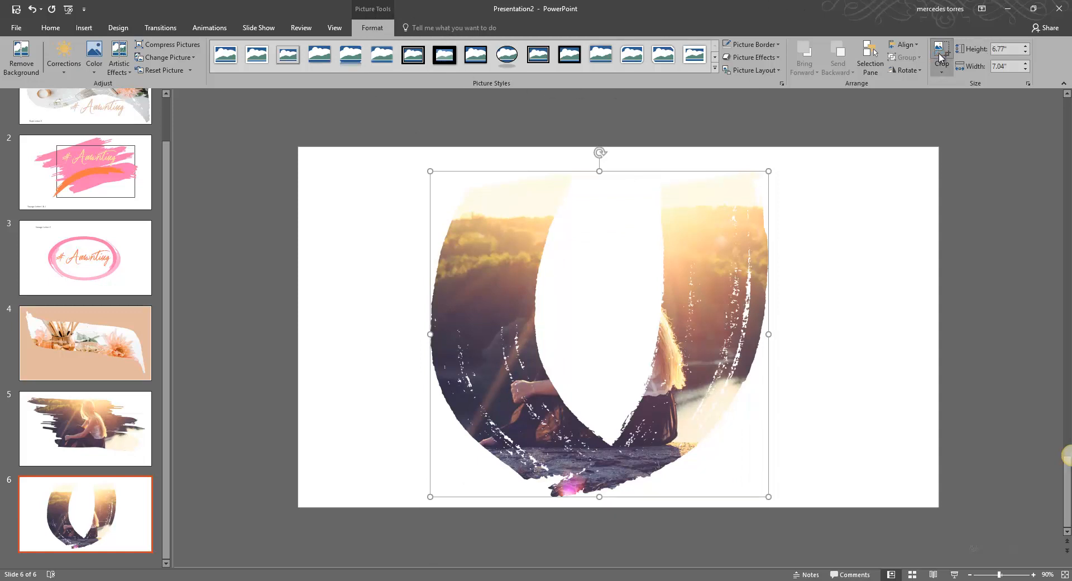
left_click_drag(816, 266, 897, 253)
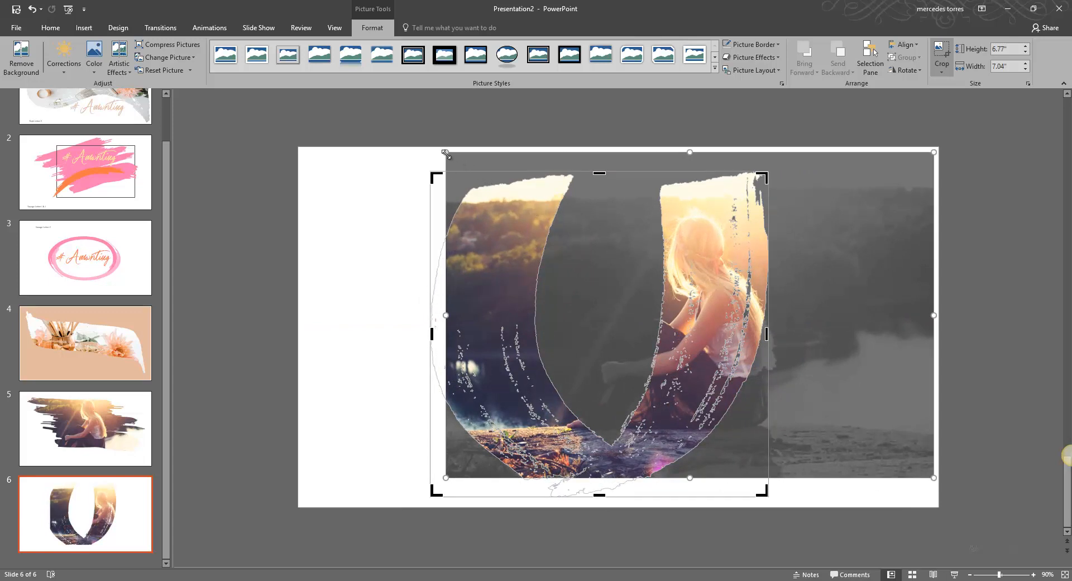
mouse_move(446, 153)
left_mouse_down()
mouse_move(386, 119)
mouse_move(459, 139)
left_mouse_up()
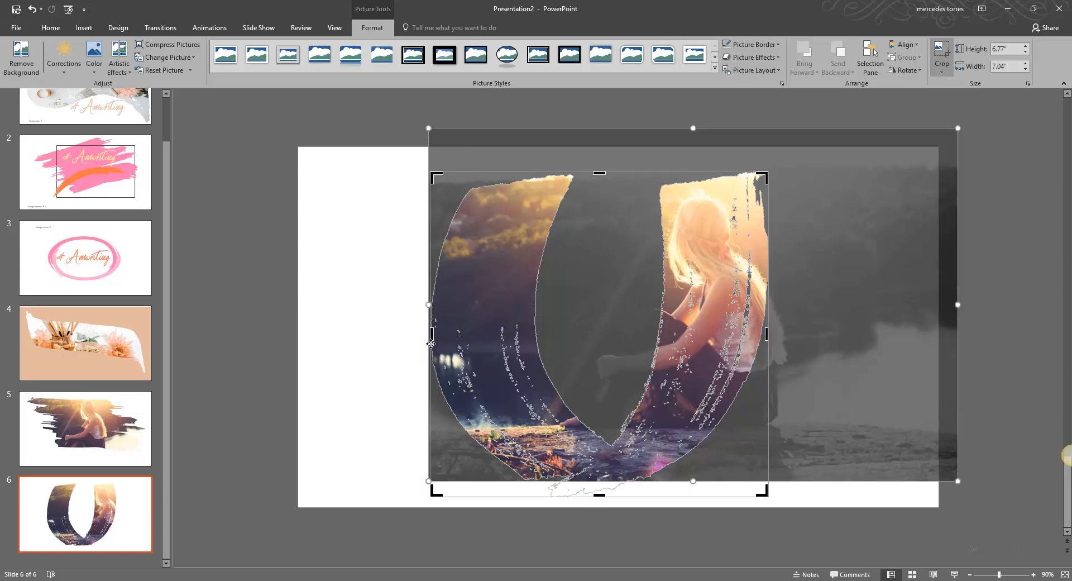
left_click(942, 53)
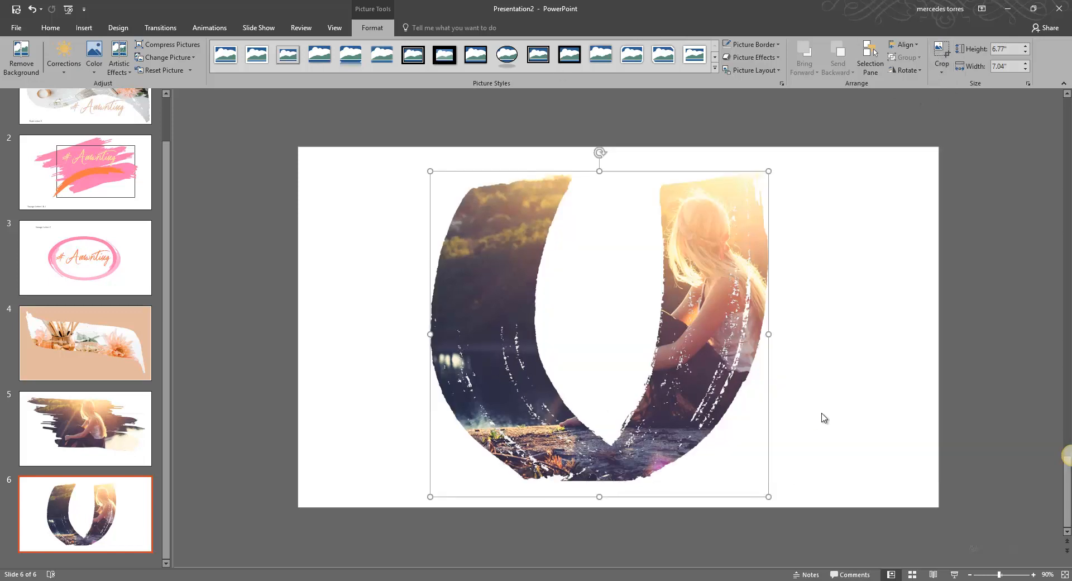
left_click(866, 422)
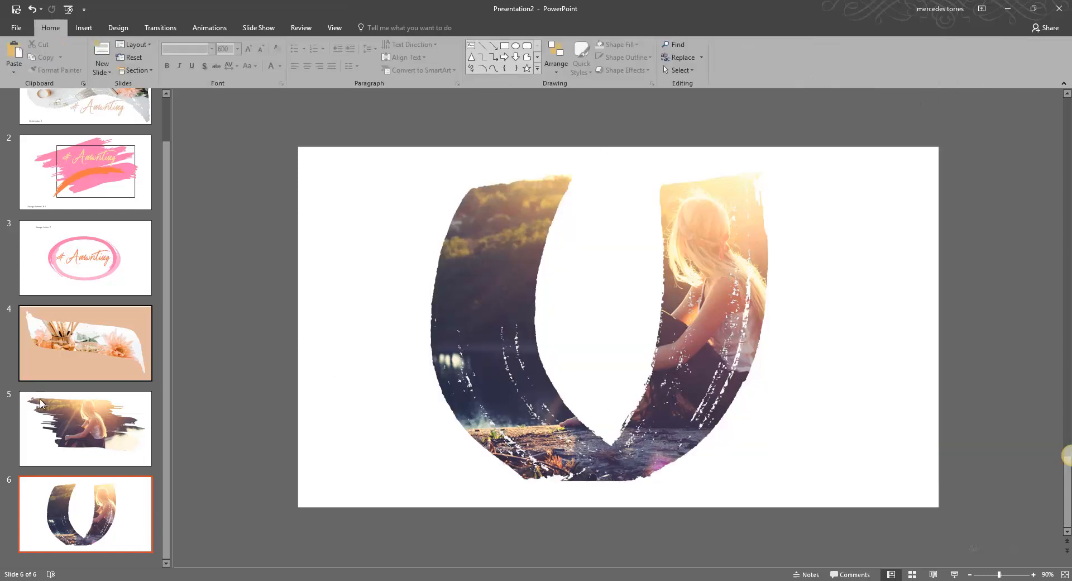
Review the slides of the presentation one by one.
left_click(83, 423)
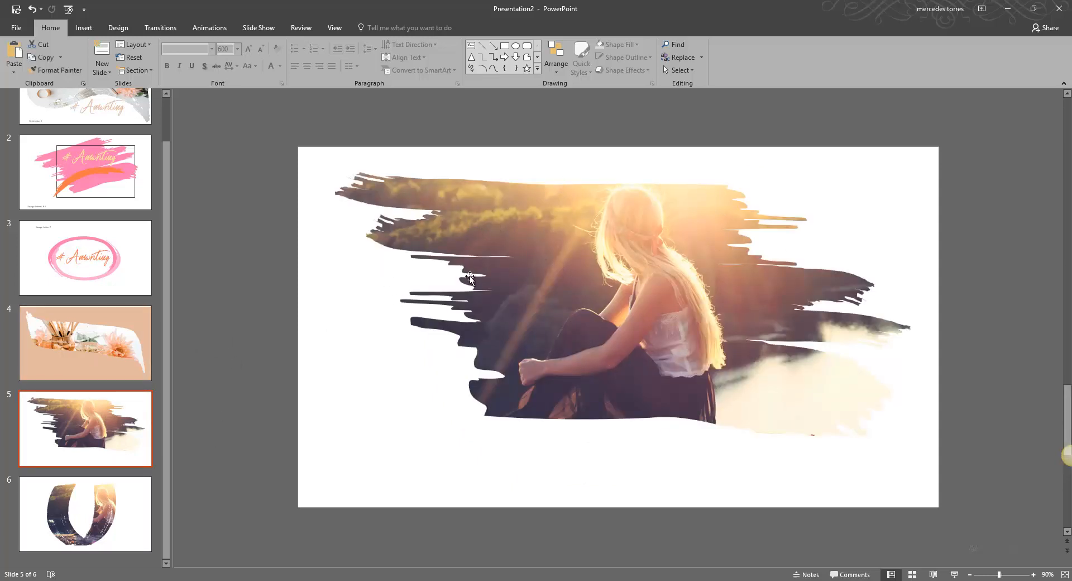
left_click(107, 532)
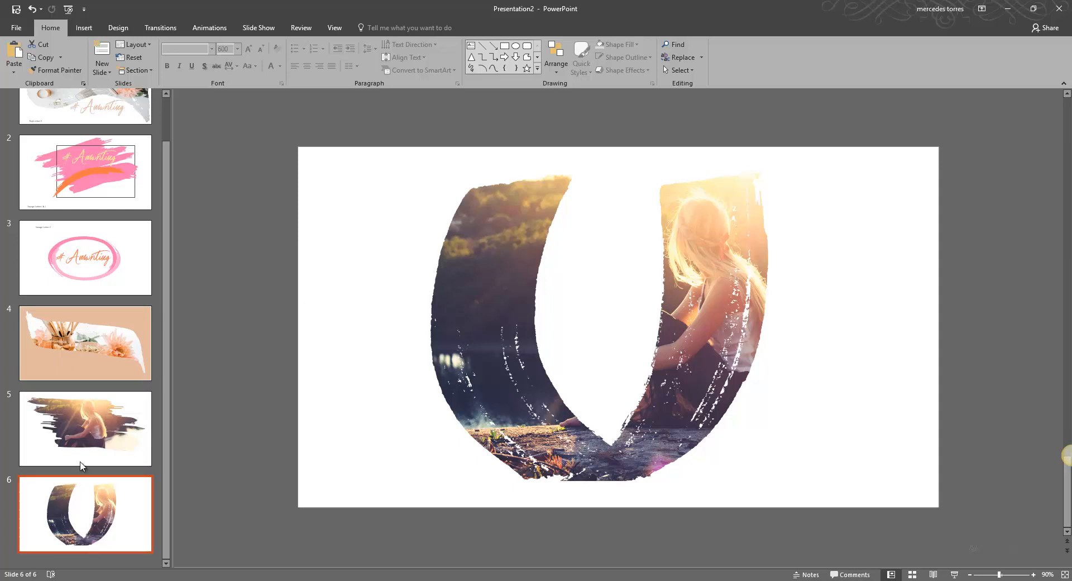
left_click(95, 425)
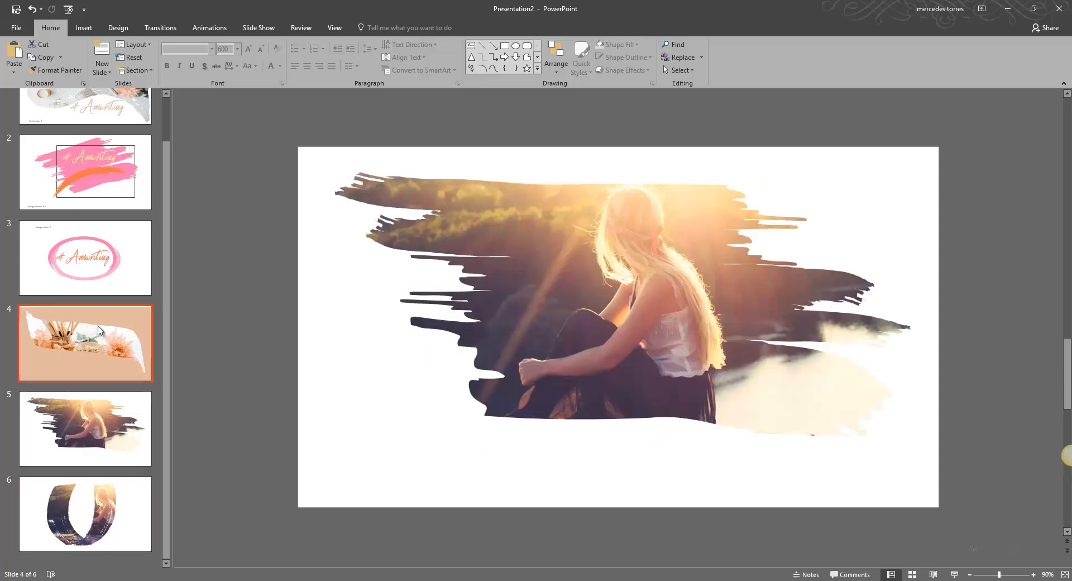
left_click(91, 361)
left_click(83, 266)
scroll(84, 263, "up", 2)
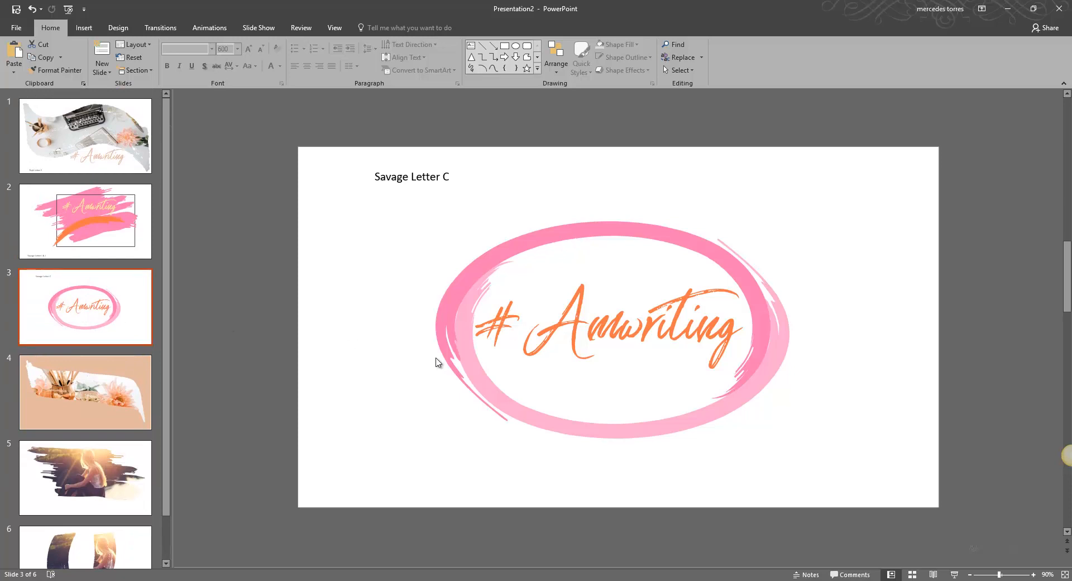
left_click(73, 234)
left_click(86, 134)
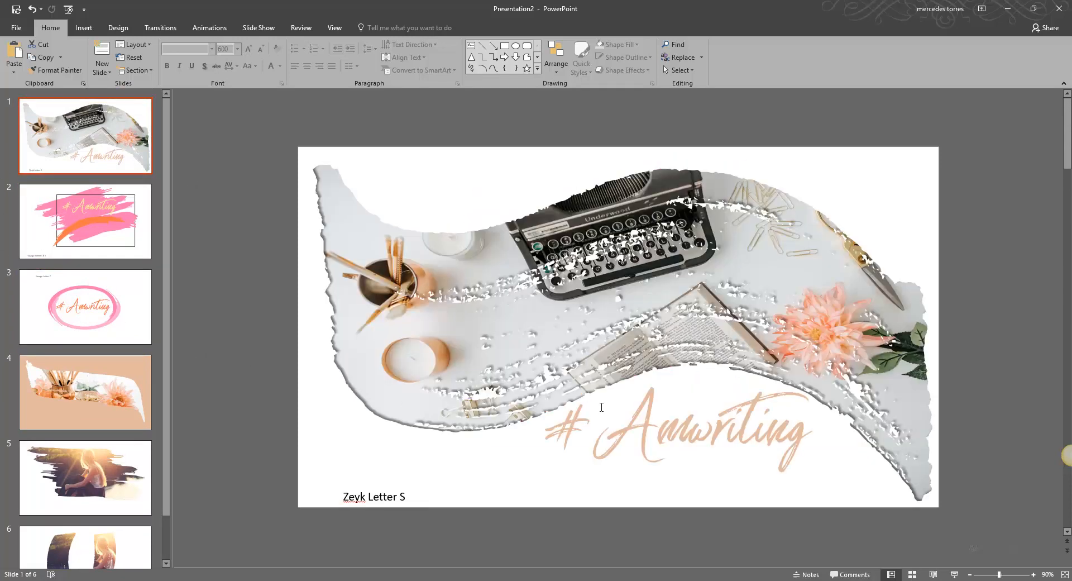
key("End")
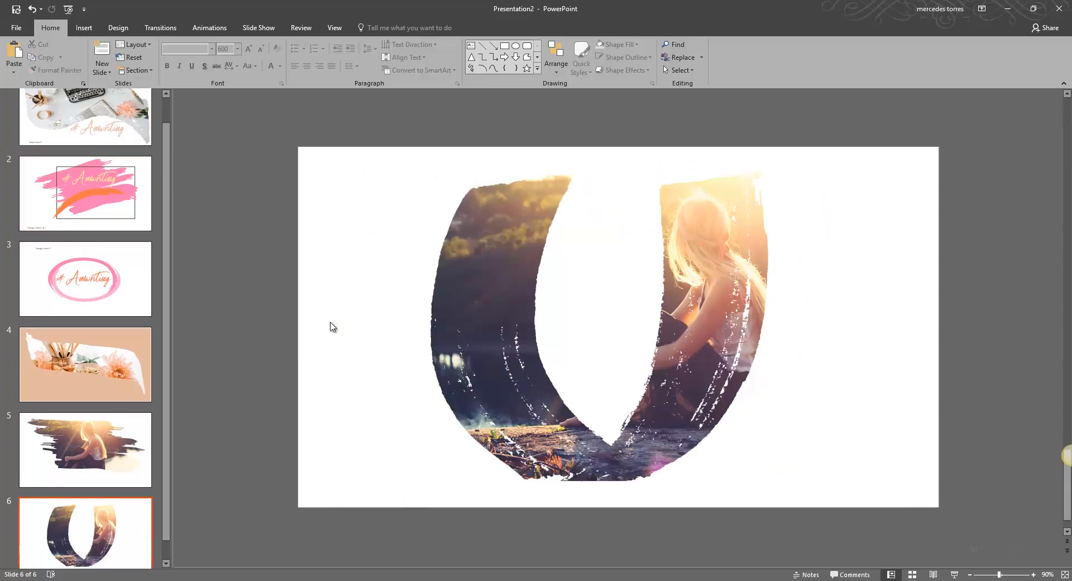